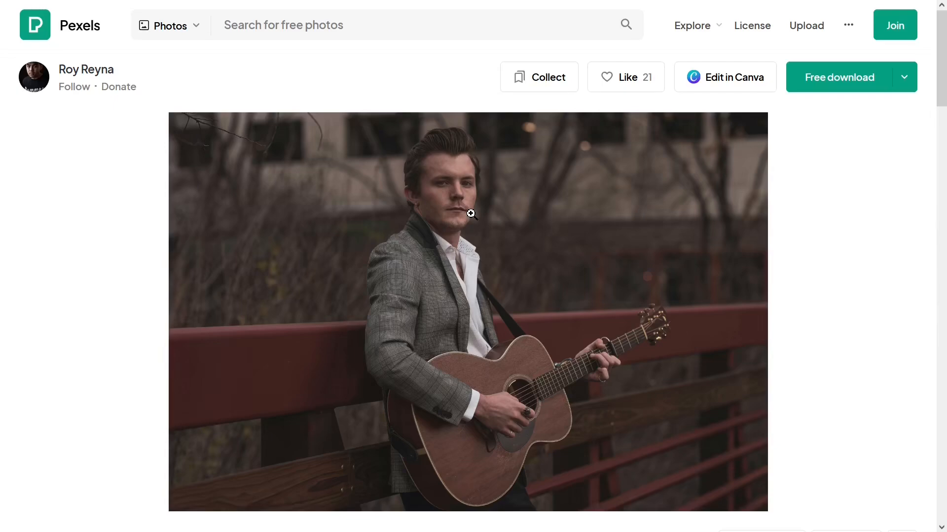
Step: Enlarge the guitarist photo and capture the image area with the browser's screenshot tool
{"action": "right_click", "coordinate": [512, 210]}
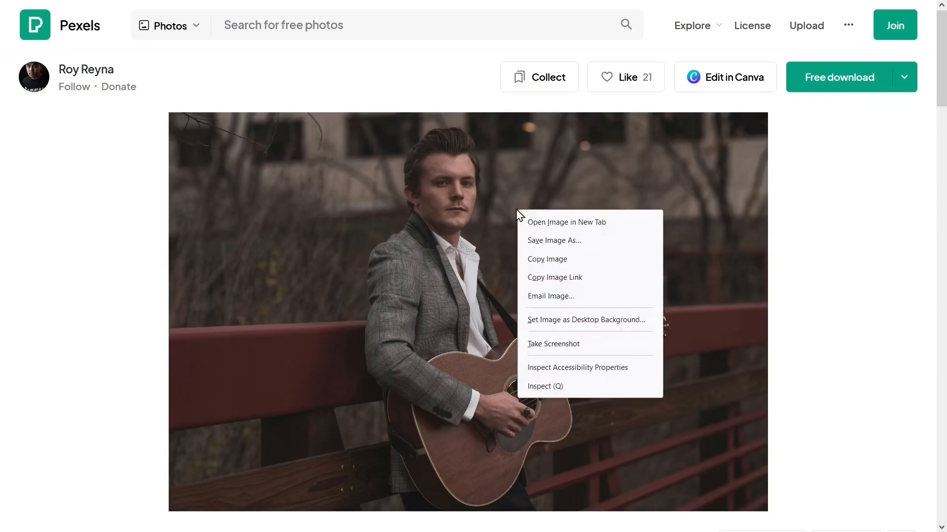
{"action": "left_click", "coordinate": [558, 228]}
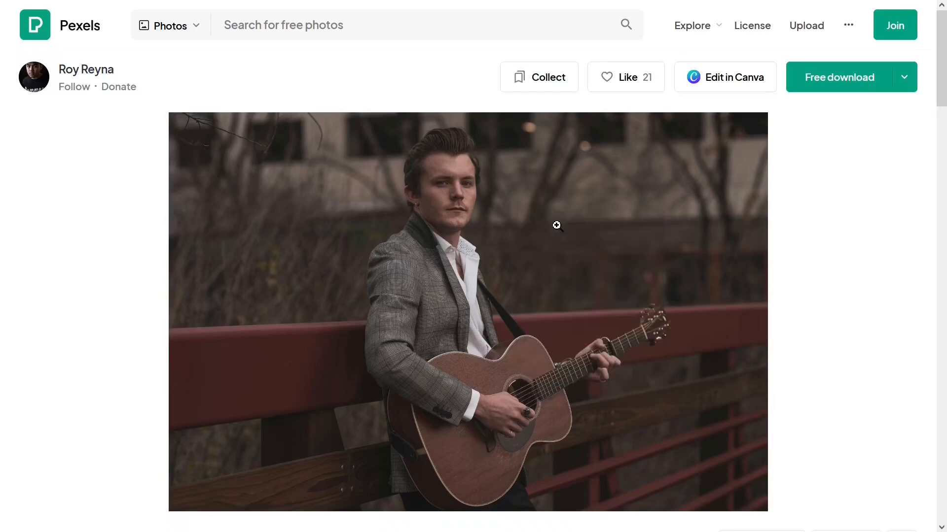
{"action": "left_click", "coordinate": [557, 225]}
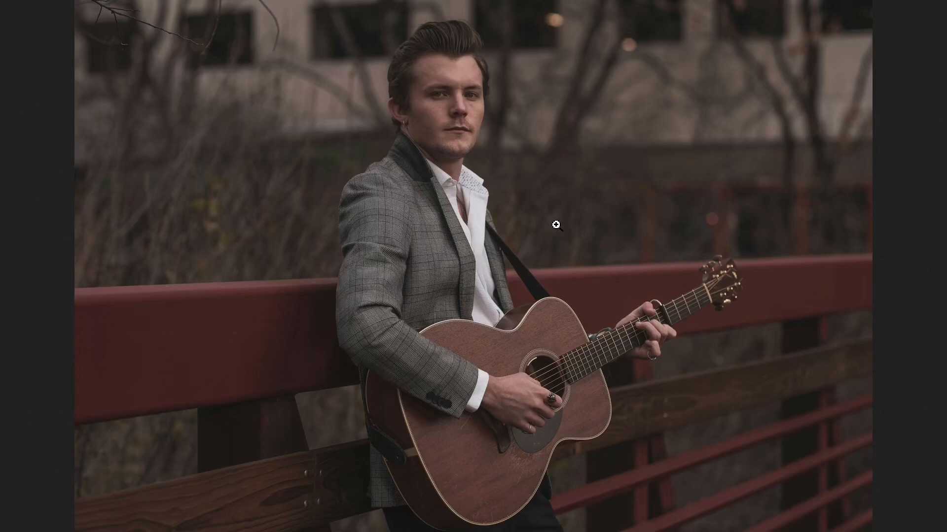
{"action": "right_click", "coordinate": [557, 225]}
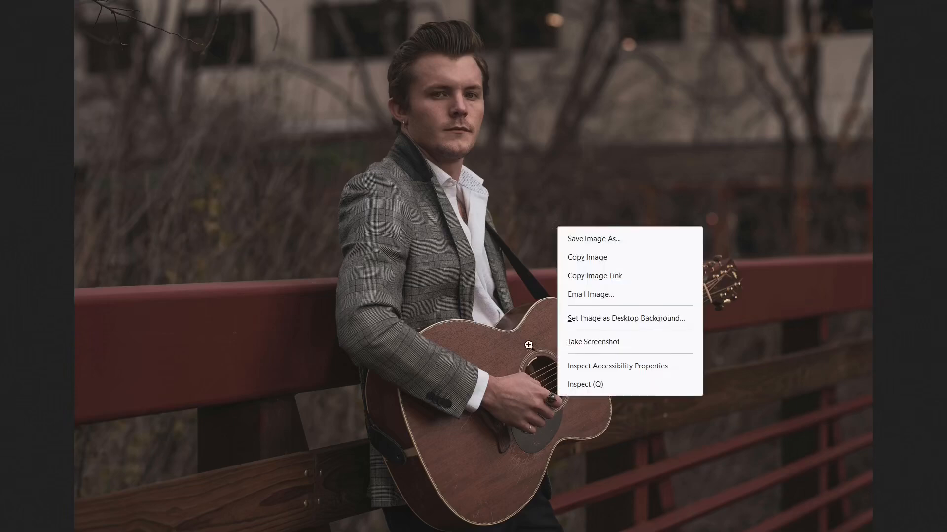
{"action": "left_click", "coordinate": [600, 342]}
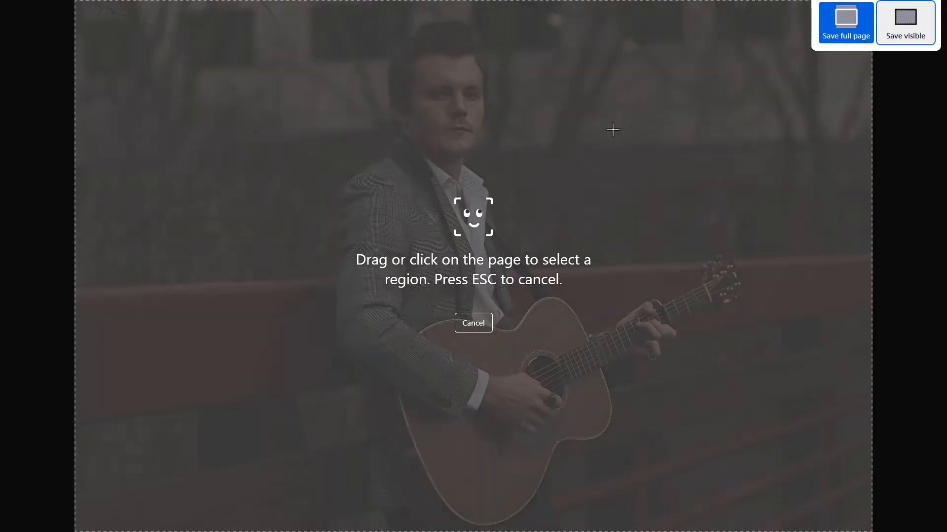
{"action": "left_click", "coordinate": [629, 117]}
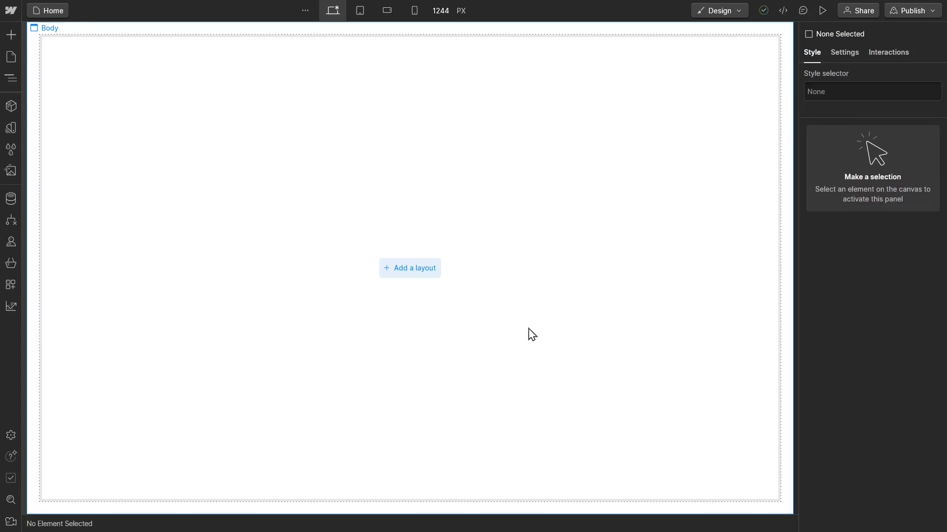
Step: Upload Guitar Solist Main Image.png to the site's assets
{"action": "left_click", "coordinate": [10, 177]}
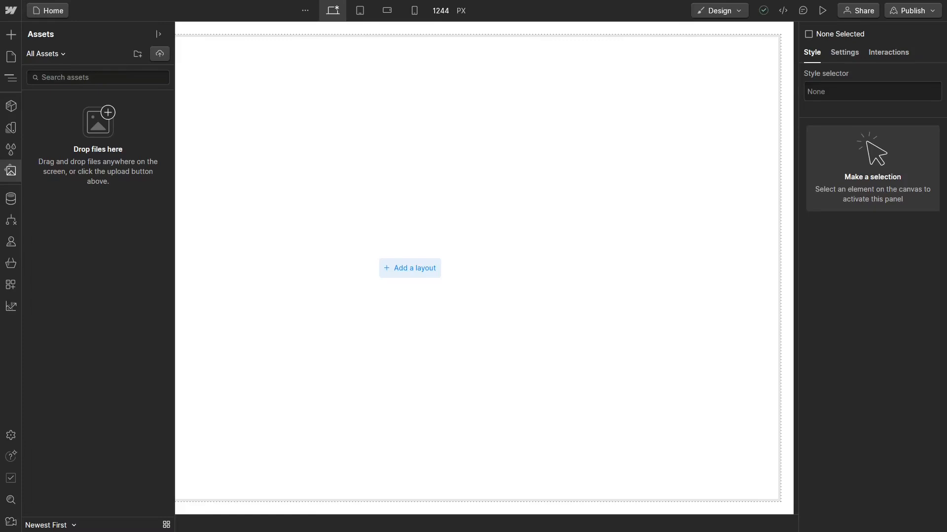
{"action": "left_click_drag", "start_coordinate": [890, 466], "coordinate": [108, 275]}
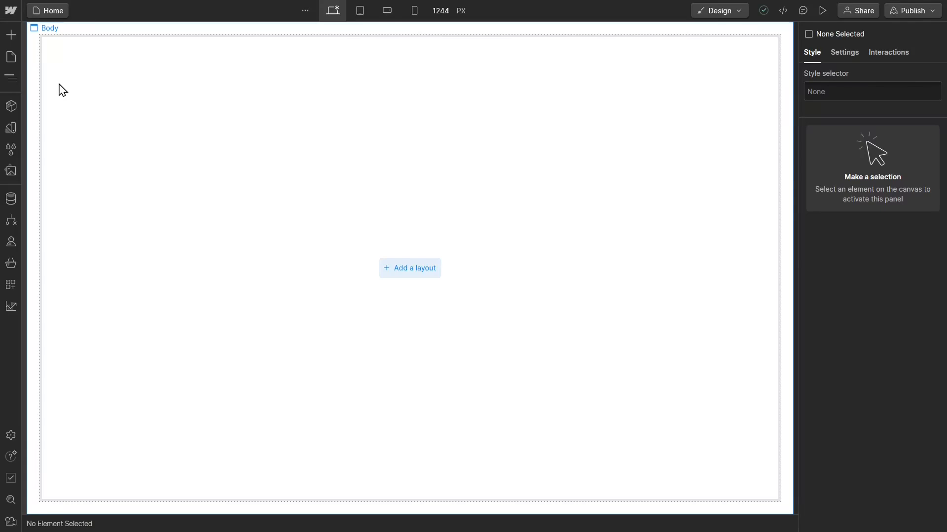
Step: Search the elements for "div" and add a Div Block to the empty page body
{"action": "left_click", "coordinate": [8, 33]}
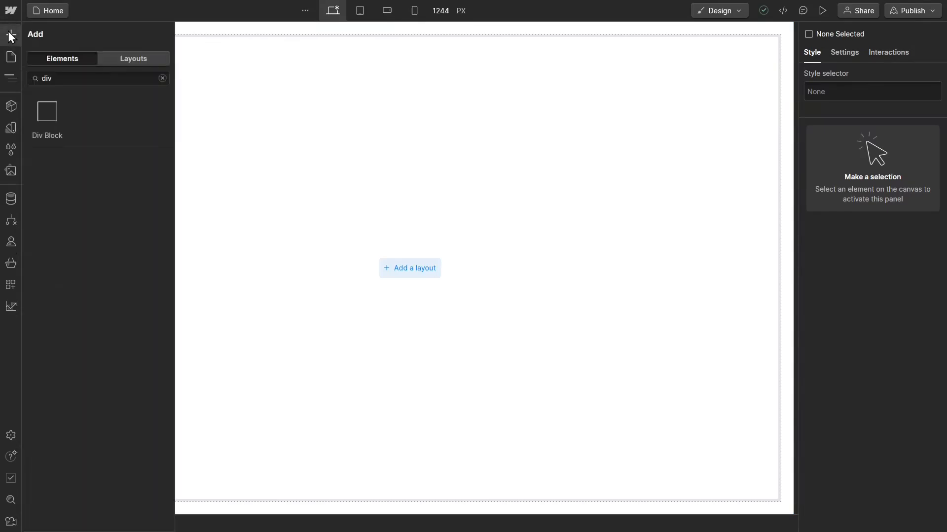
{"action": "left_click", "coordinate": [163, 79]}
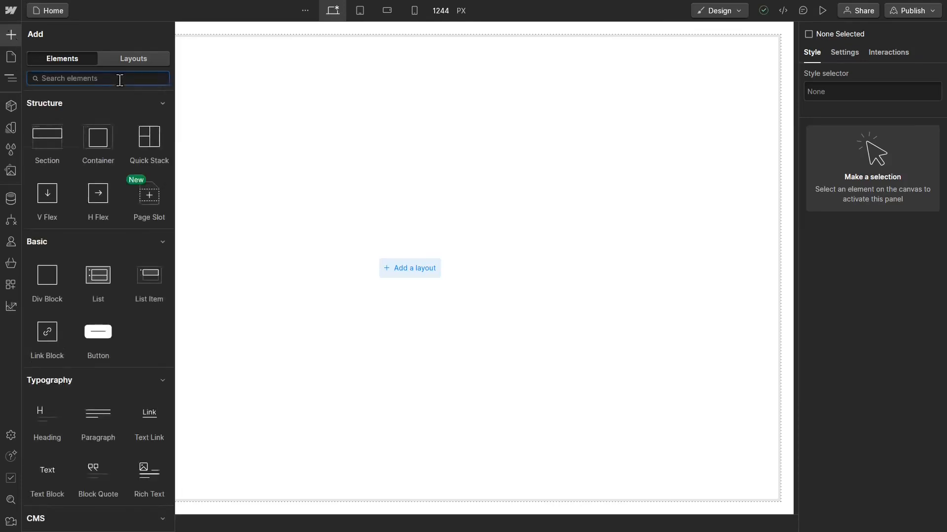
{"action": "type", "text": "div"}
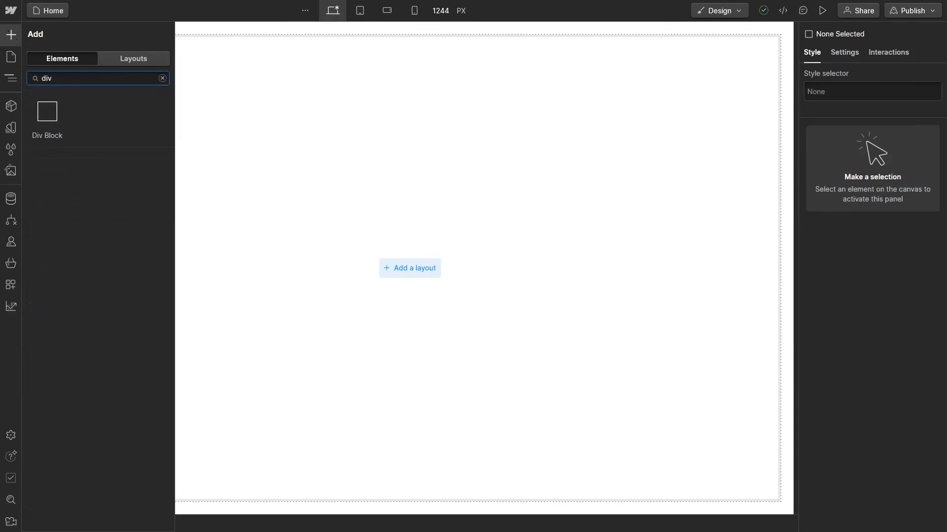
{"action": "left_click", "coordinate": [48, 115]}
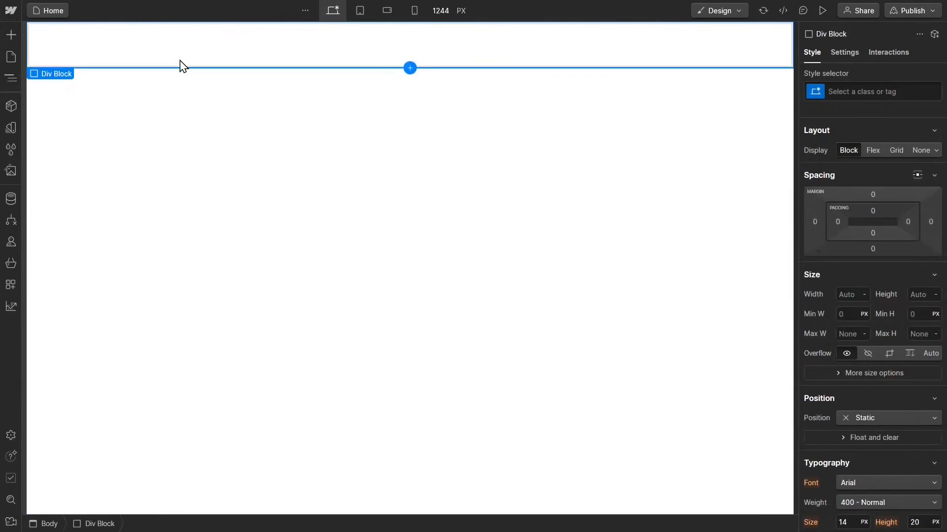
Step: Select the new Div Block in the page structure and give it the class "landing"
{"action": "left_click", "coordinate": [9, 85]}
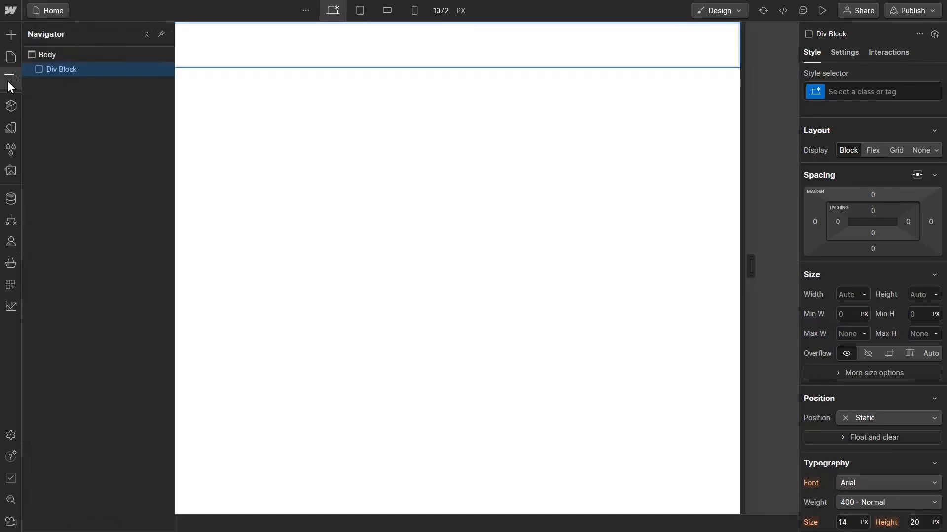
{"action": "left_click", "coordinate": [69, 57]}
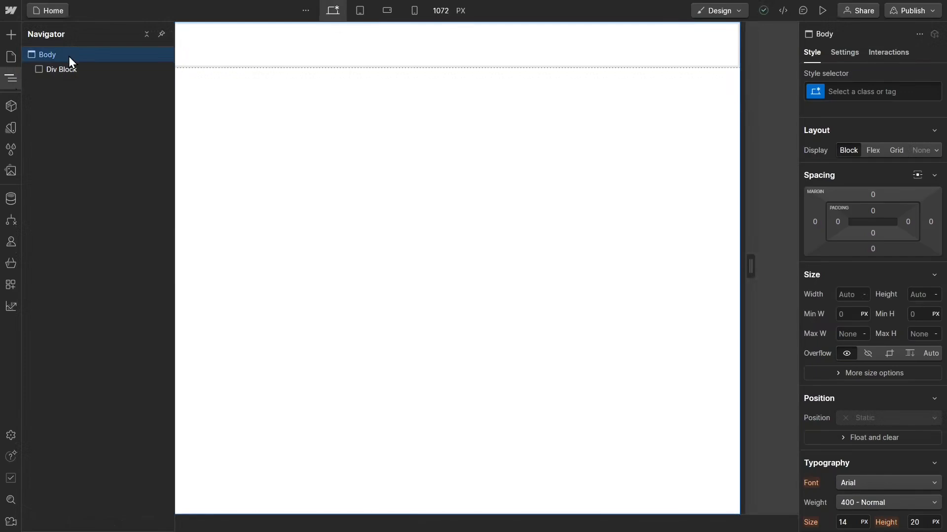
{"action": "left_click", "coordinate": [52, 72]}
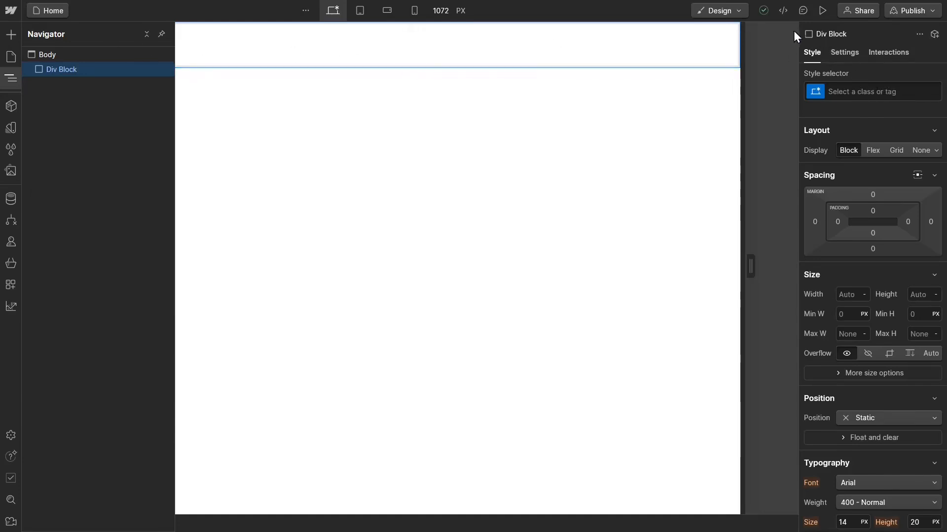
{"action": "left_click", "coordinate": [853, 86]}
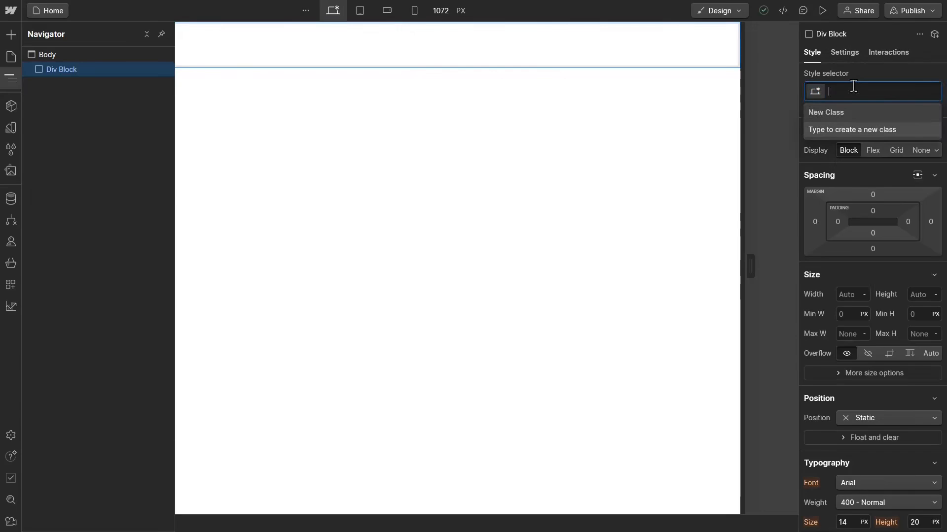
{"action": "type", "text": "landing"}
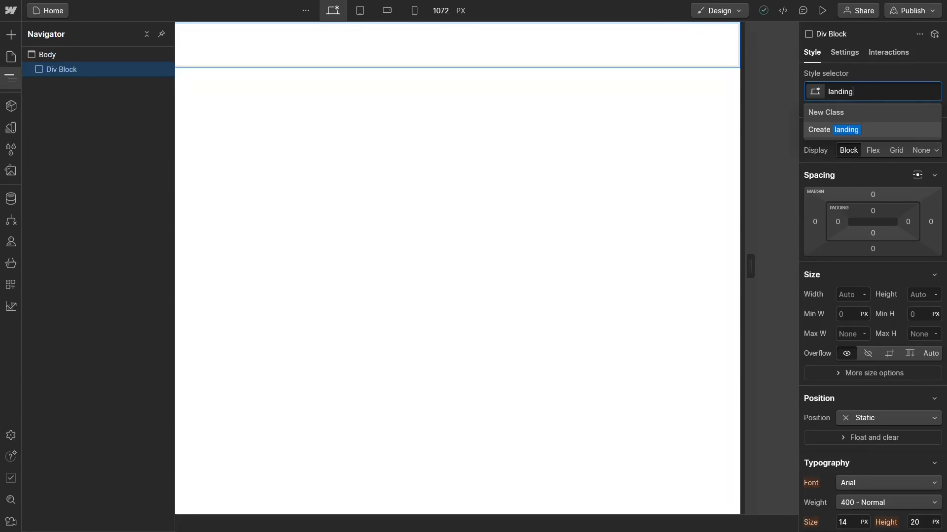
{"action": "key", "text": "Return"}
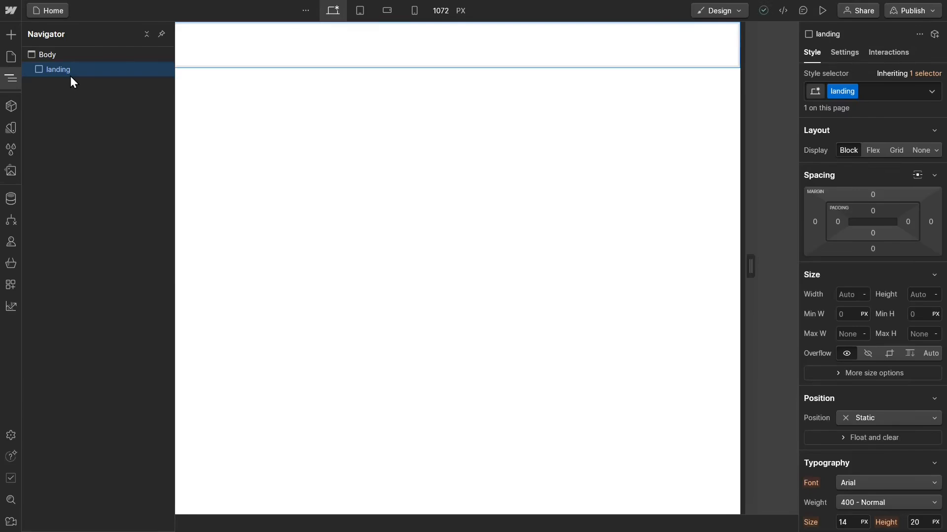
Step: Add an Image element inside the landing div and set its source to Guitar Solist Main Image.png
{"action": "left_click", "coordinate": [12, 35]}
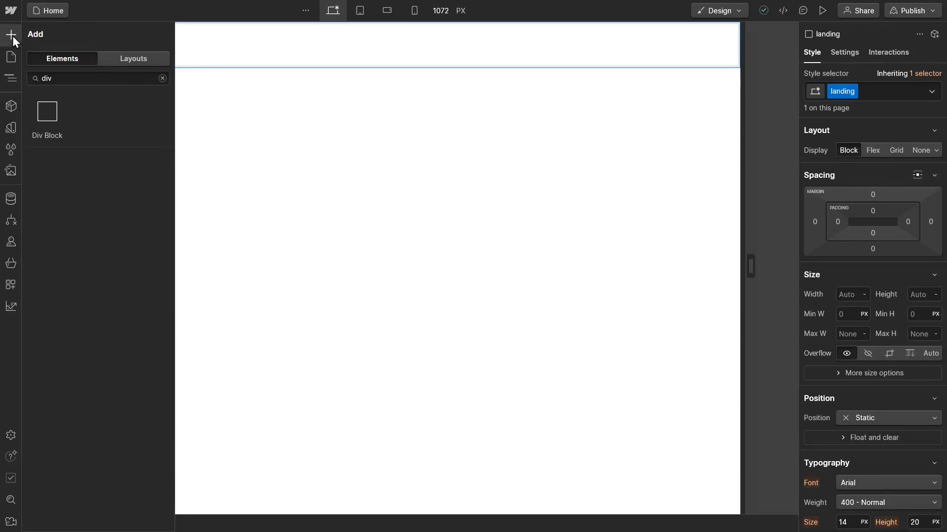
{"action": "left_click", "coordinate": [162, 77]}
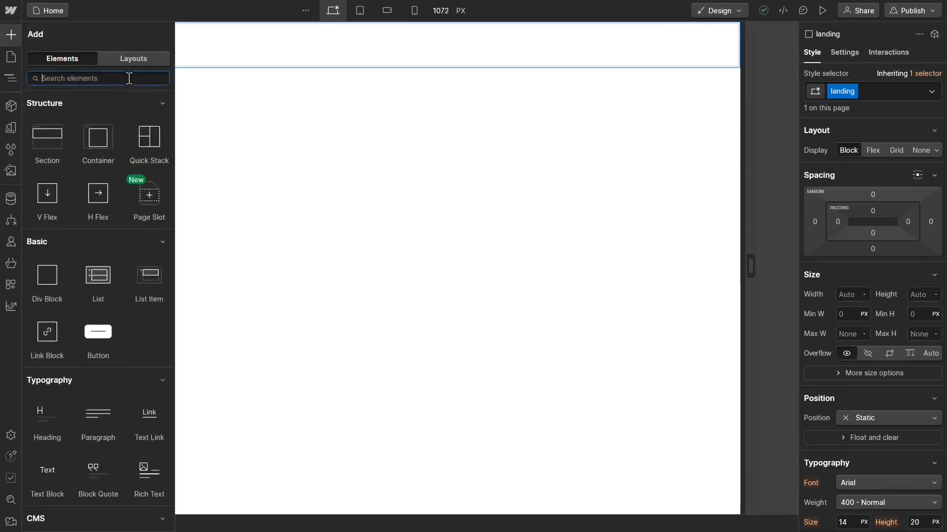
{"action": "type", "text": "image"}
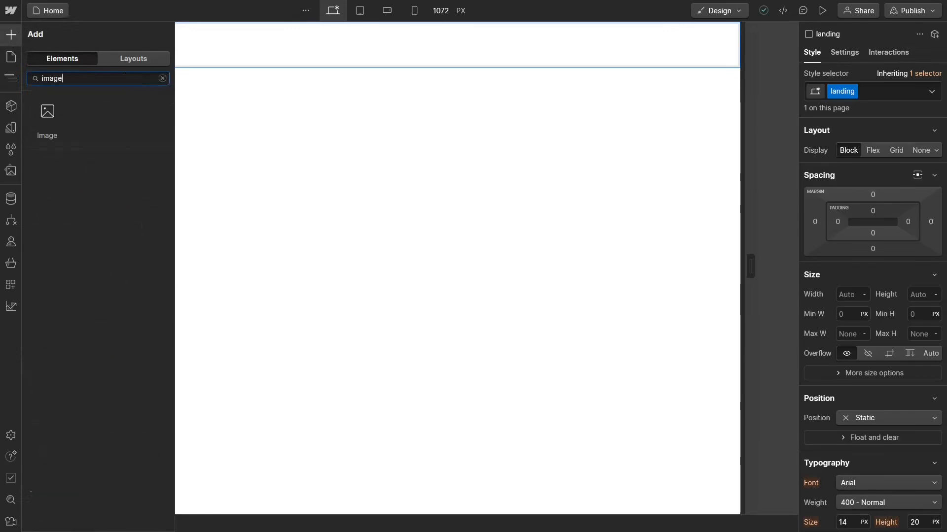
{"action": "left_click", "coordinate": [49, 111]}
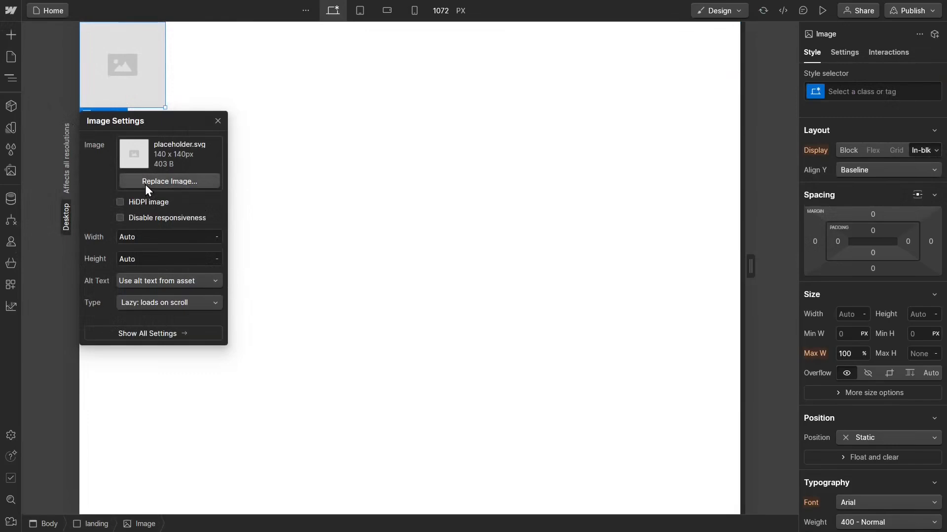
{"action": "left_click", "coordinate": [146, 182]}
{"action": "left_click", "coordinate": [48, 118]}
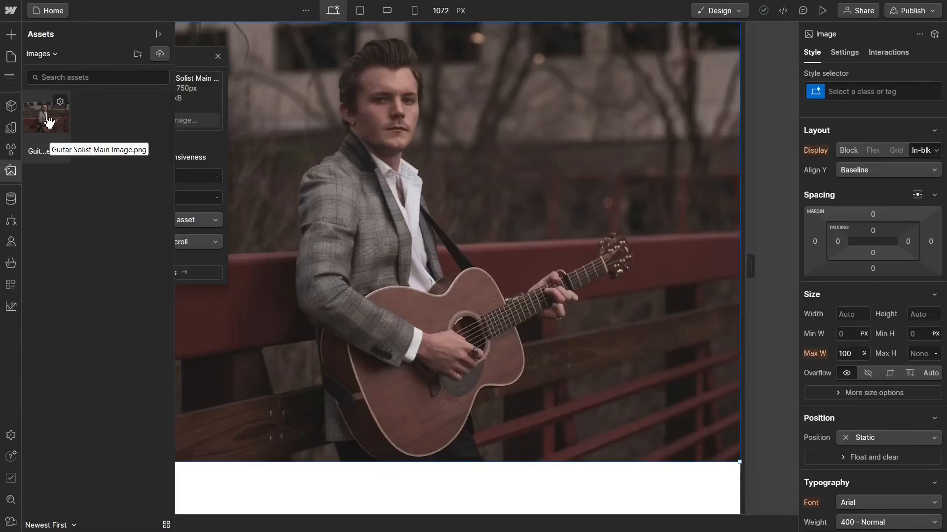
{"action": "double_click", "coordinate": [51, 129]}
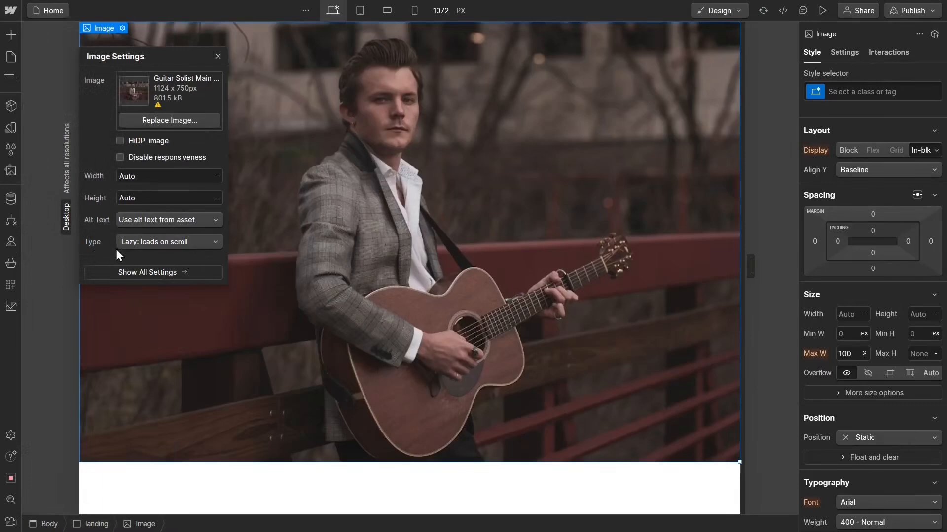
Step: Set the image's loading type to "Eager: loads with page" and close its settings
{"action": "left_click", "coordinate": [138, 246]}
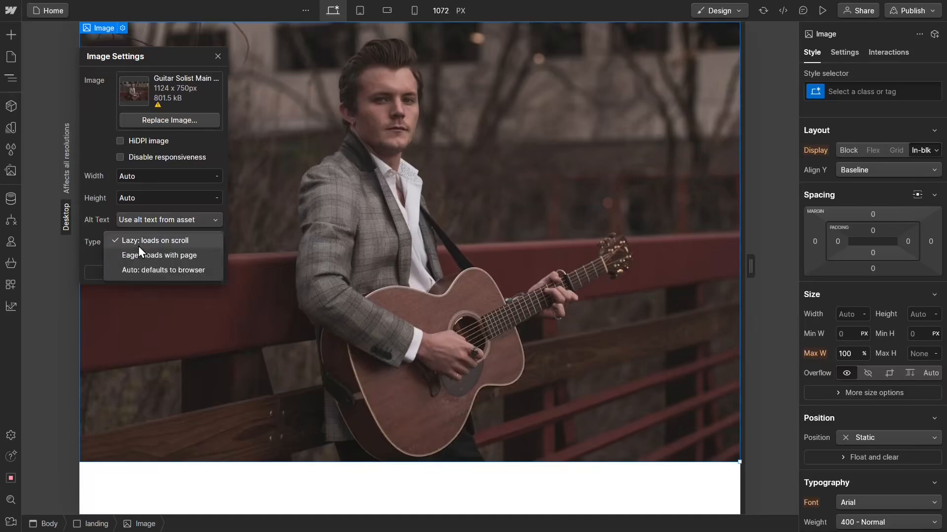
{"action": "left_click", "coordinate": [155, 256]}
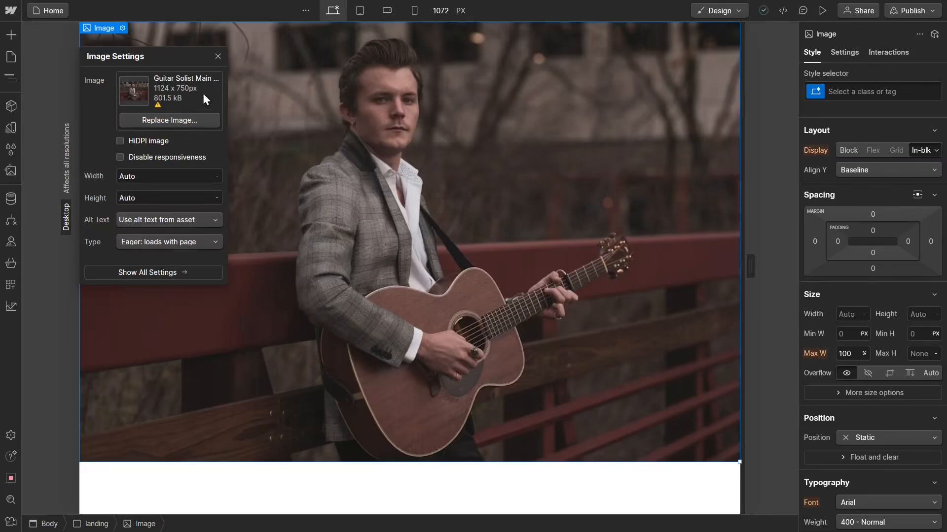
{"action": "left_click", "coordinate": [217, 56]}
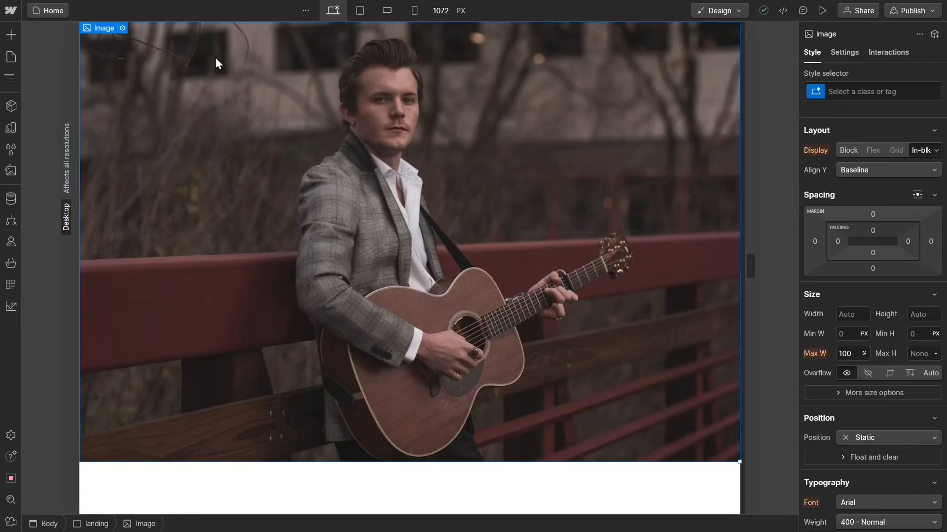
Step: Set the image's maximum width to None and its width to 100%
{"action": "left_click", "coordinate": [864, 354]}
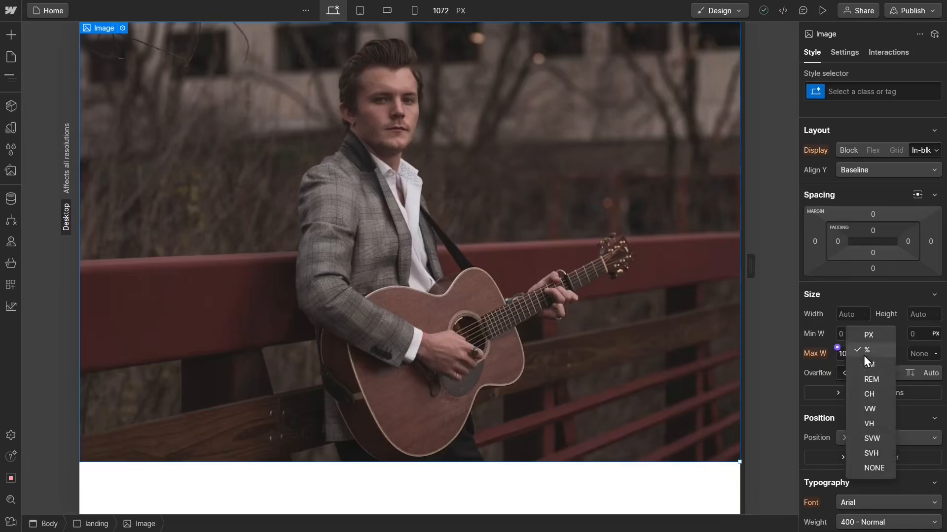
{"action": "left_click", "coordinate": [863, 468]}
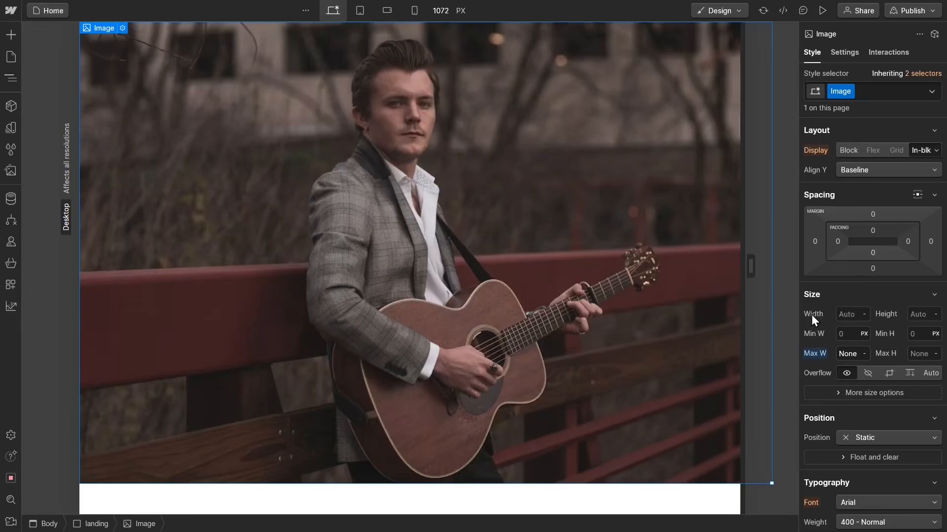
{"action": "left_click", "coordinate": [849, 314]}
{"action": "type", "text": "100%"}
{"action": "key", "text": "Return"}
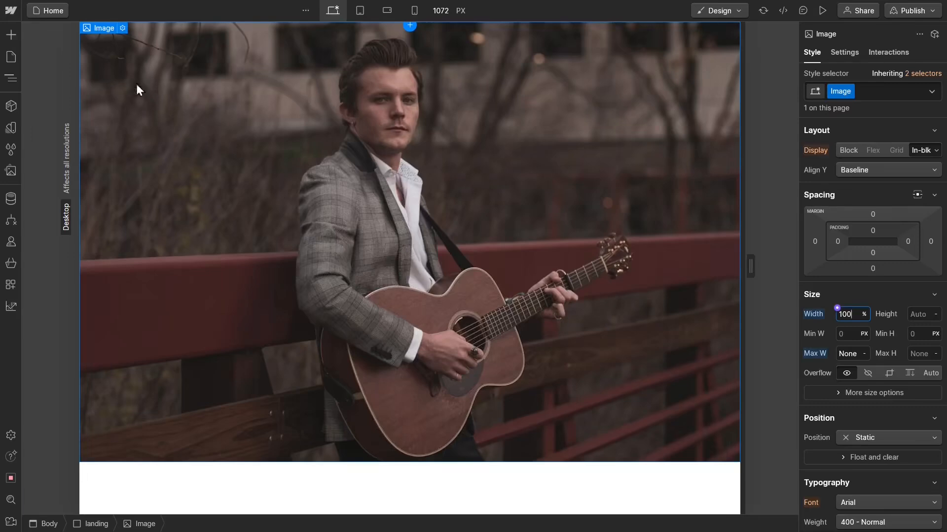
Step: Rename the image's class to "landing-img"
{"action": "left_click", "coordinate": [13, 79]}
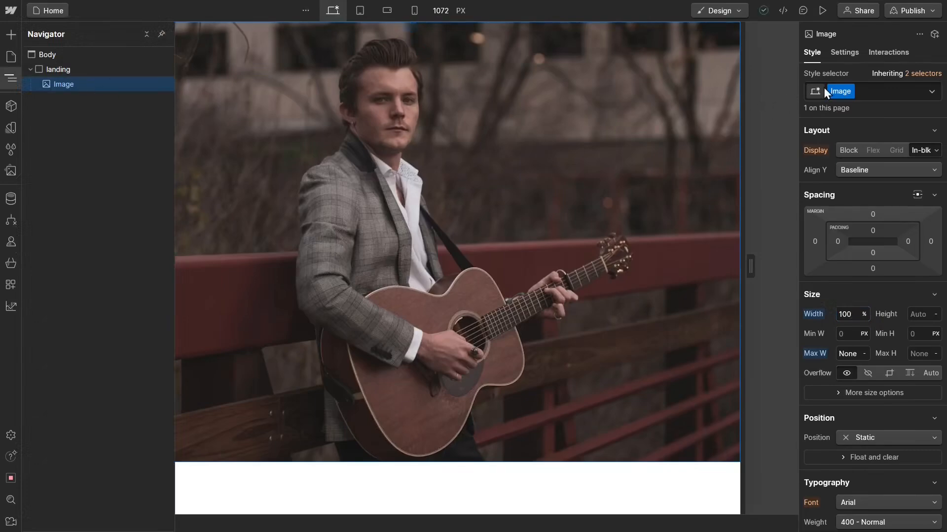
{"action": "left_click", "coordinate": [850, 93]}
{"action": "left_click", "coordinate": [851, 112]}
{"action": "type", "text": "landing-"}
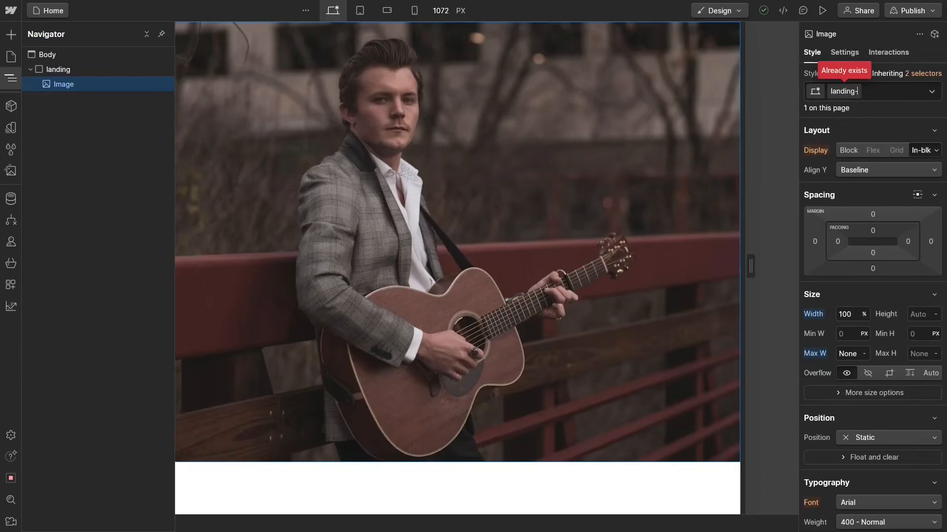
{"action": "type", "text": "img"}
{"action": "key", "text": "Return"}
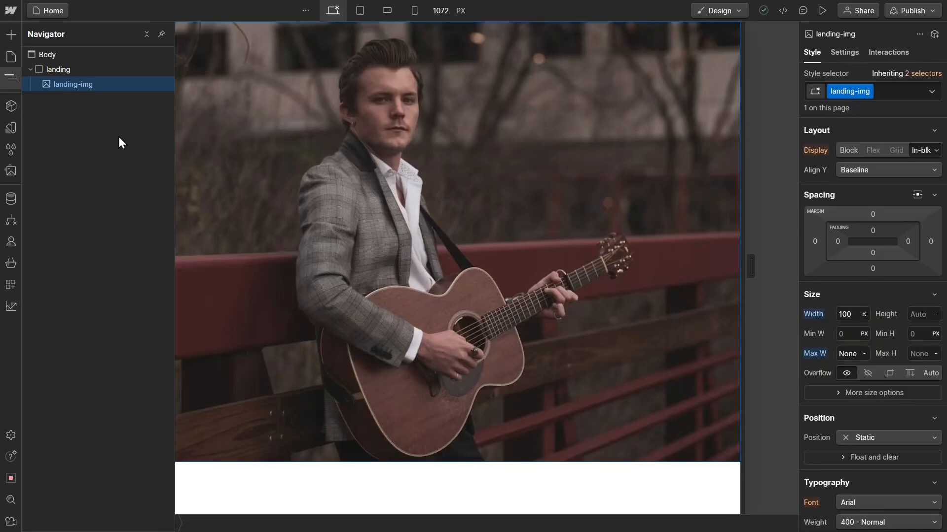
Step: Add a Div Block inside the landing div, below the main image
{"action": "left_click", "coordinate": [8, 35]}
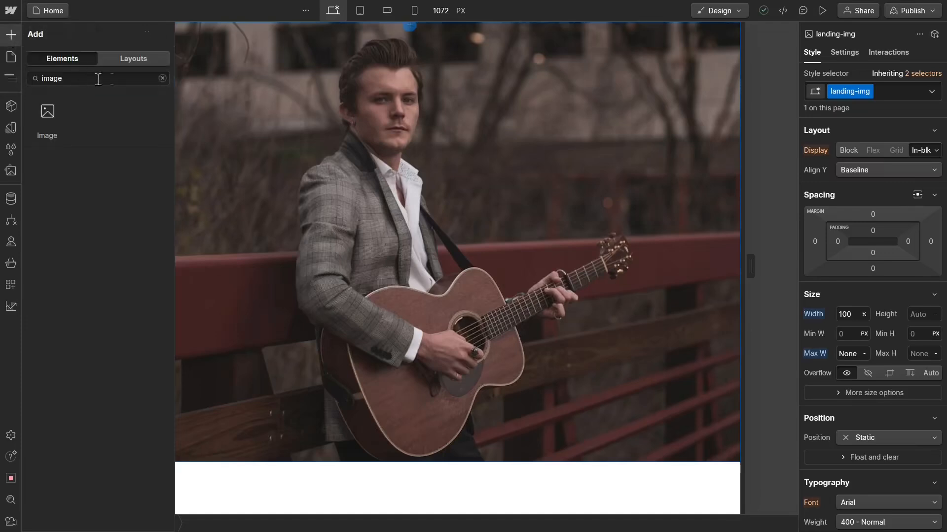
{"action": "left_click", "coordinate": [162, 78]}
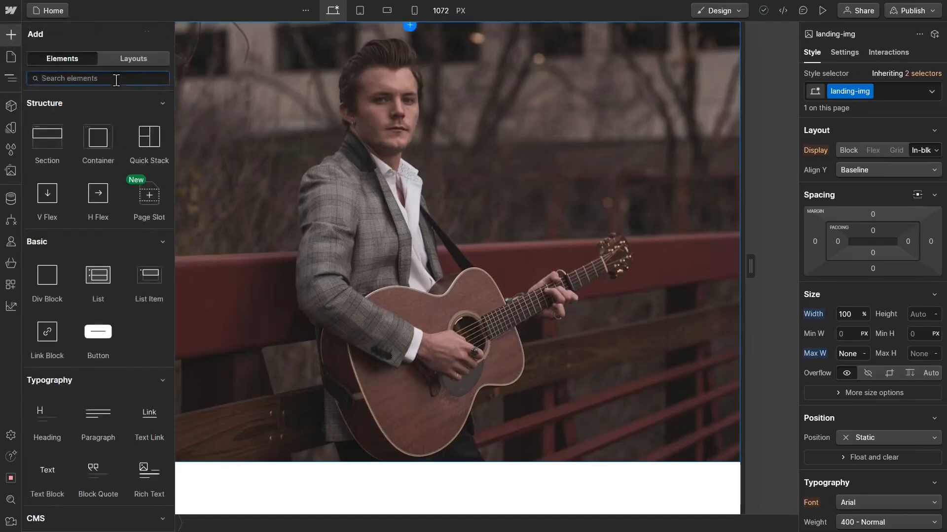
{"action": "type", "text": "div"}
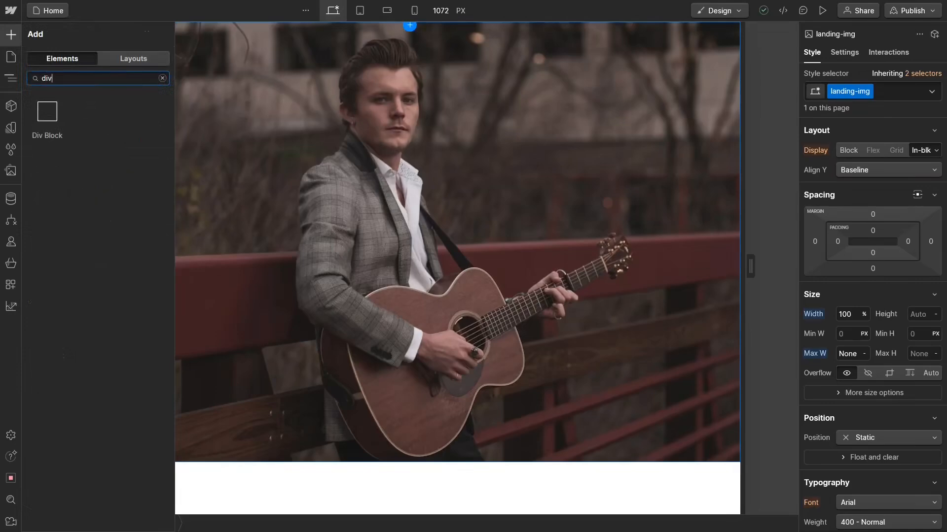
{"action": "left_click", "coordinate": [43, 117]}
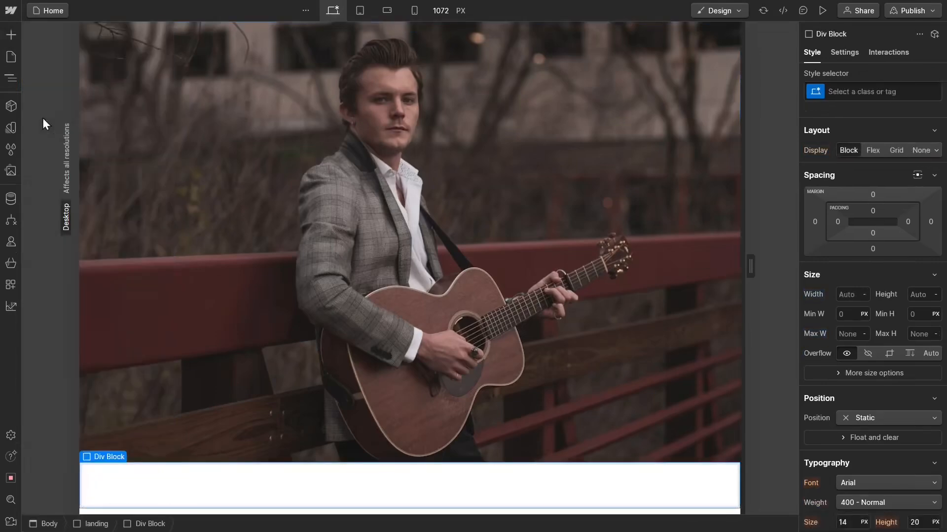
Step: Give the new div block inside the landing div the class "CTA"
{"action": "left_click", "coordinate": [9, 80]}
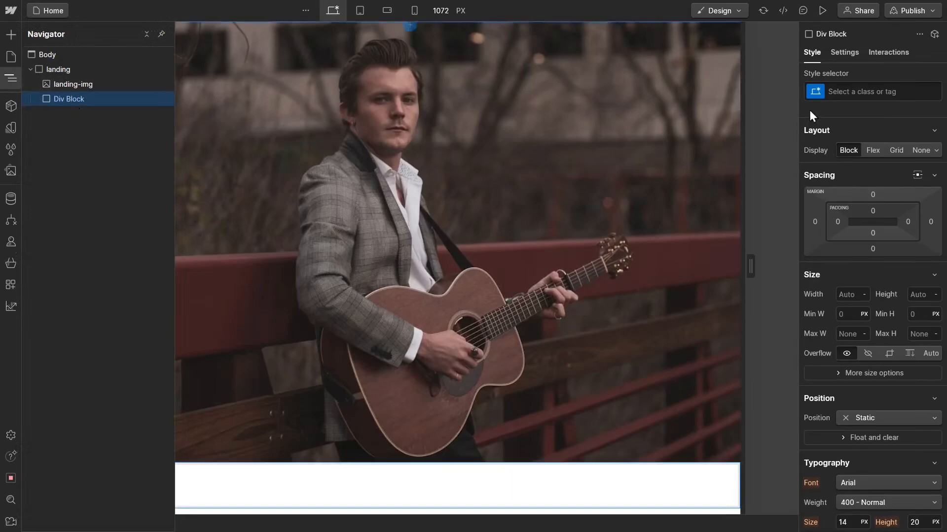
{"action": "left_click", "coordinate": [864, 96]}
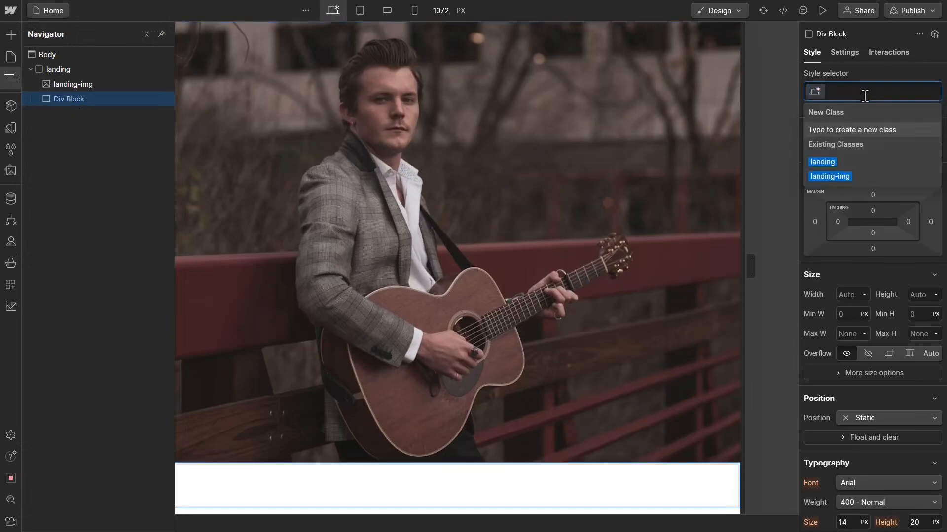
{"action": "type", "text": "CTA"}
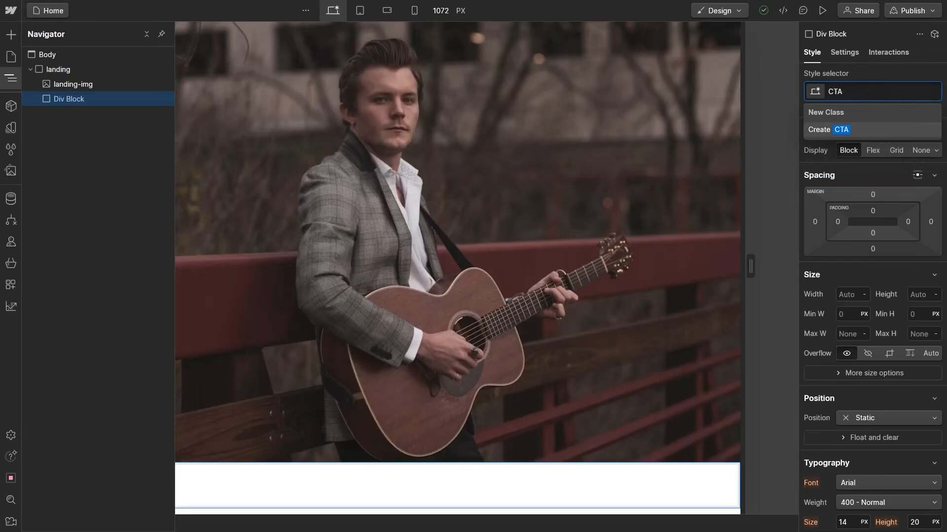
{"action": "key", "text": "Return"}
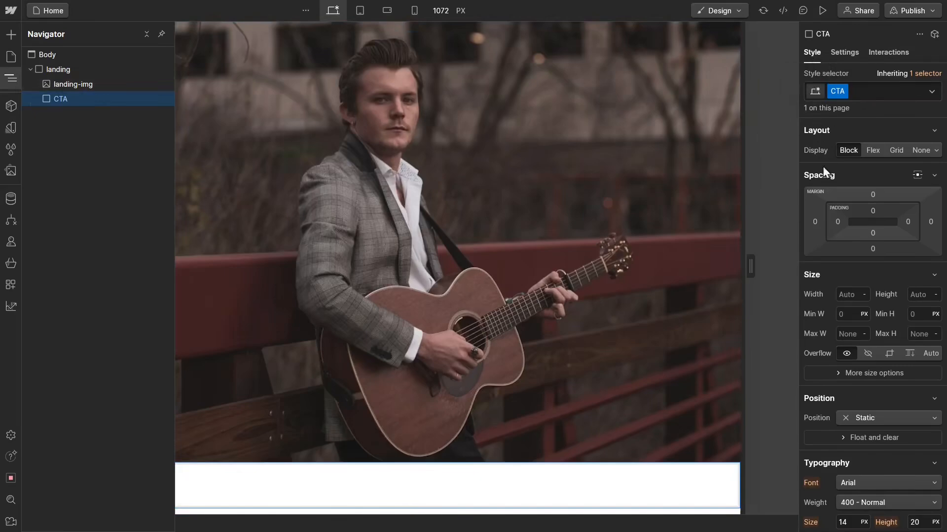
Step: Position the CTA div as Absolute with a top offset of 20% and a right offset of 0%
{"action": "scroll", "coordinate": [842, 221], "scroll_direction": "down", "scroll_amount": 5}
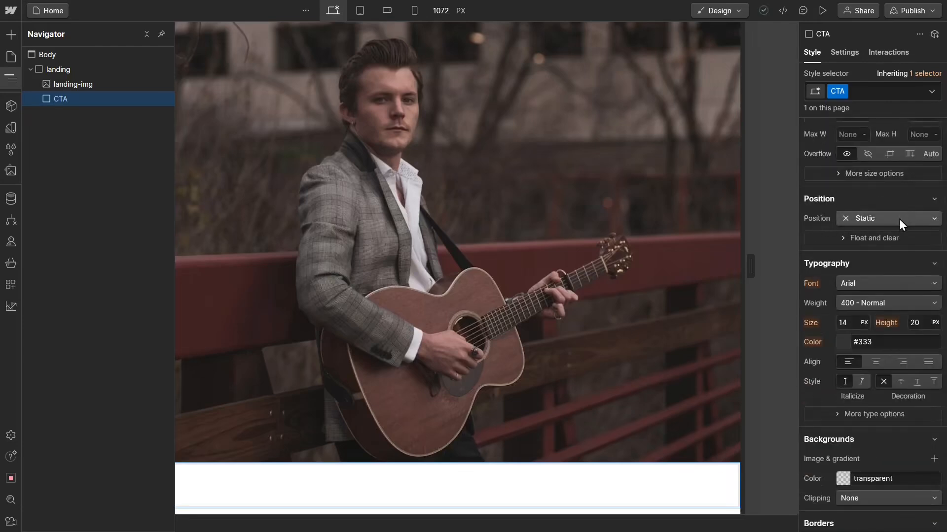
{"action": "left_click", "coordinate": [898, 219]}
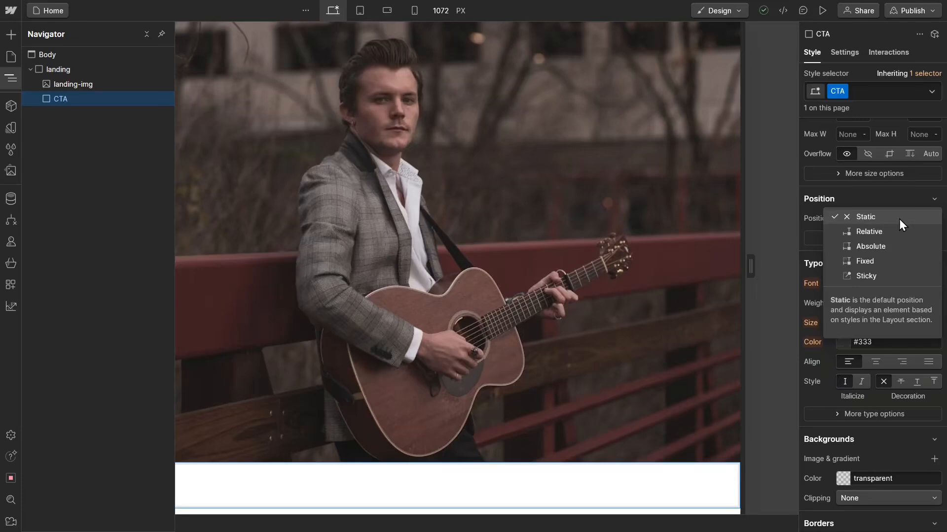
{"action": "left_click", "coordinate": [885, 245]}
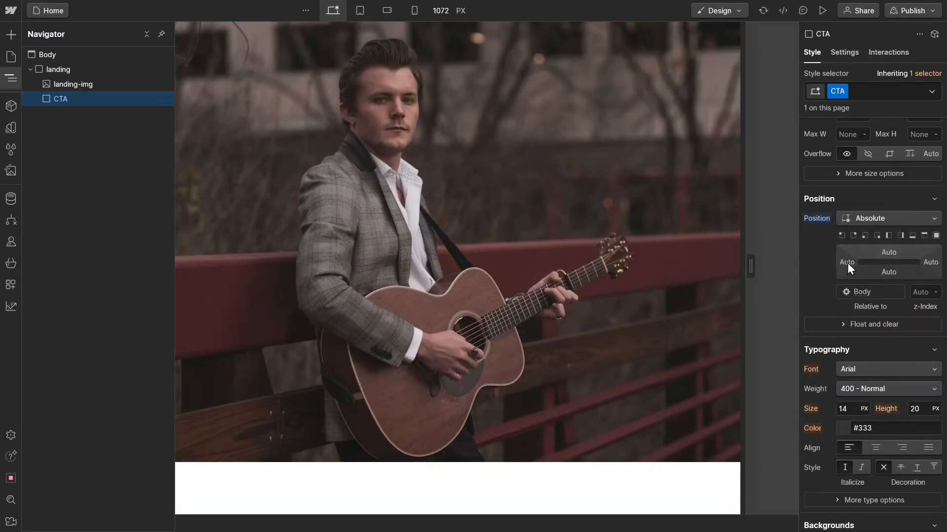
{"action": "left_click", "coordinate": [888, 253]}
{"action": "type", "text": "20%"}
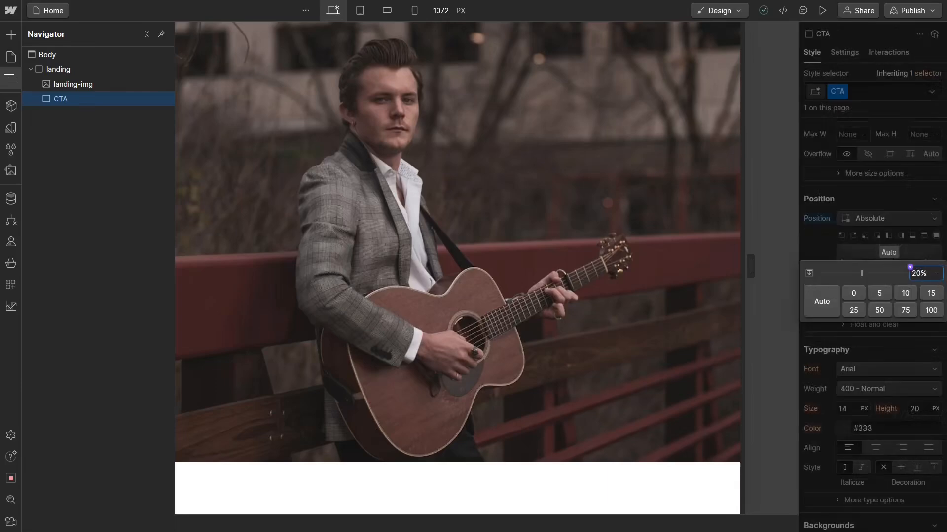
{"action": "key", "text": "Return"}
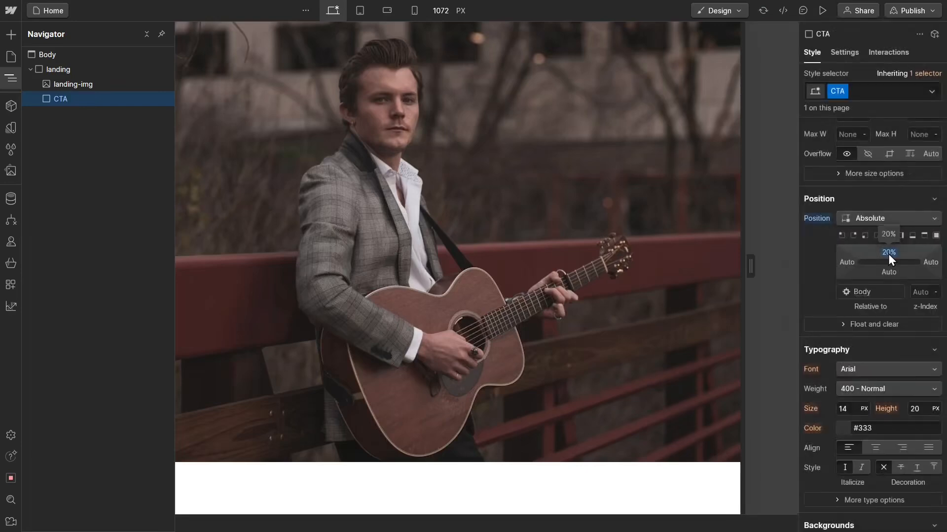
{"action": "left_click", "coordinate": [931, 263]}
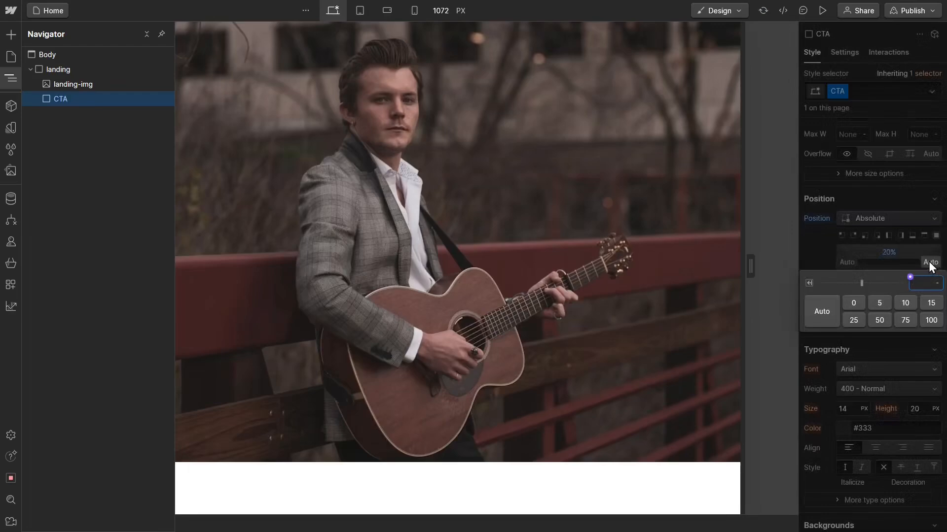
{"action": "type", "text": "0"}
{"action": "key", "text": "Return"}
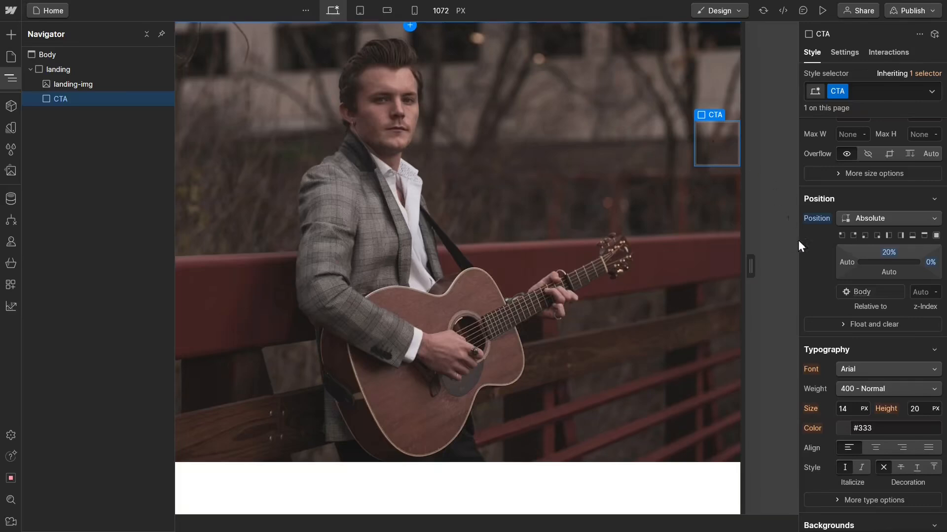
Step: Set the CTA div's background color to the Black variable
{"action": "scroll", "coordinate": [816, 280], "scroll_direction": "down", "scroll_amount": 3}
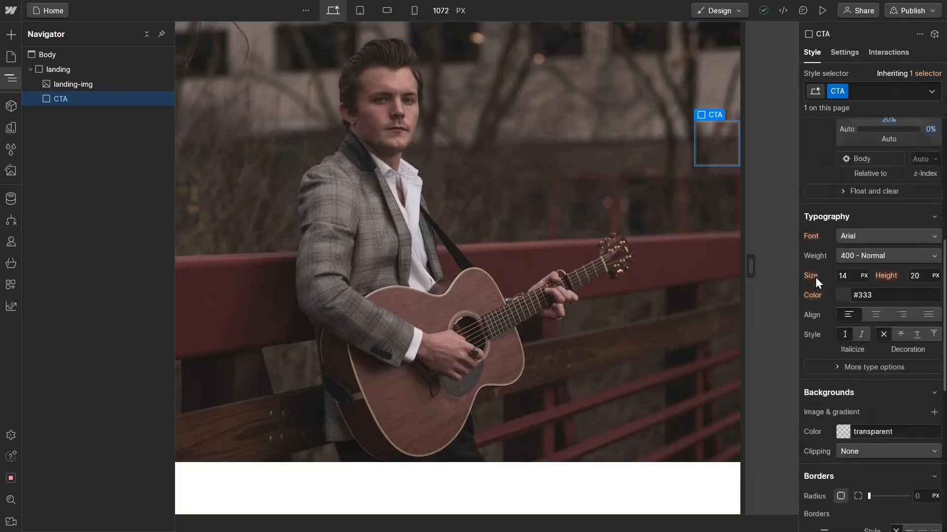
{"action": "scroll", "coordinate": [815, 277], "scroll_direction": "up", "scroll_amount": 3}
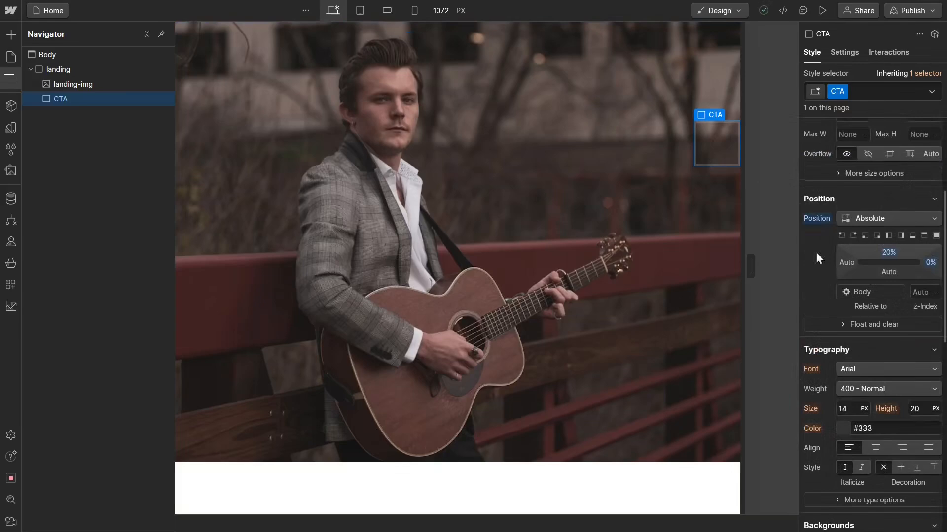
{"action": "scroll", "coordinate": [828, 324], "scroll_direction": "down", "scroll_amount": 6}
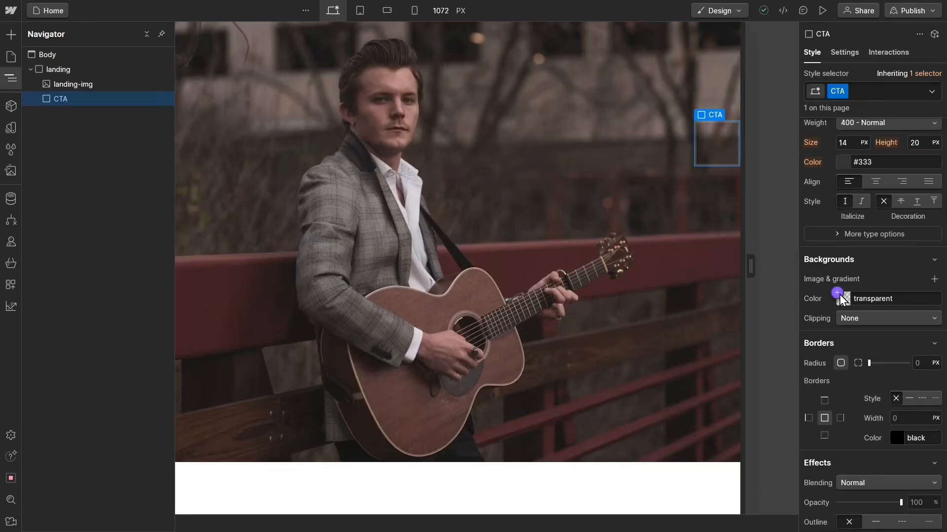
{"action": "left_click", "coordinate": [838, 295]}
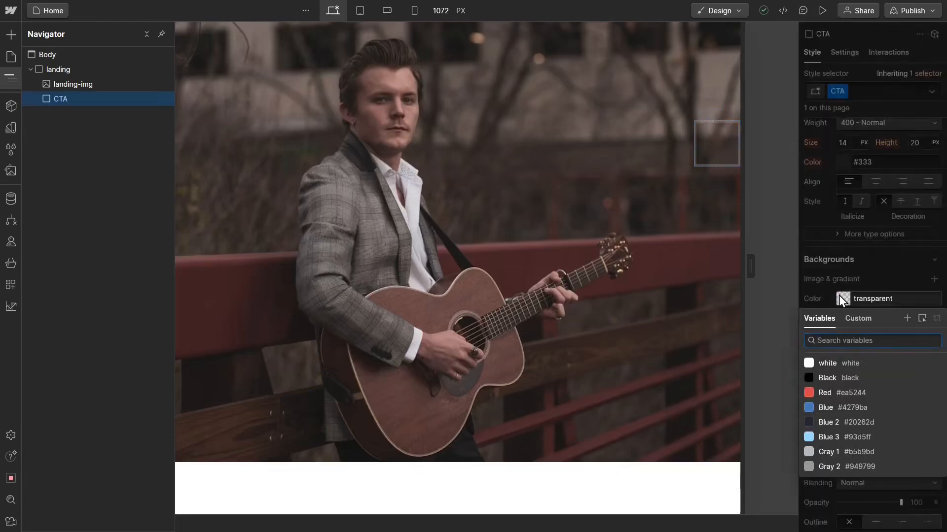
{"action": "left_click", "coordinate": [831, 378]}
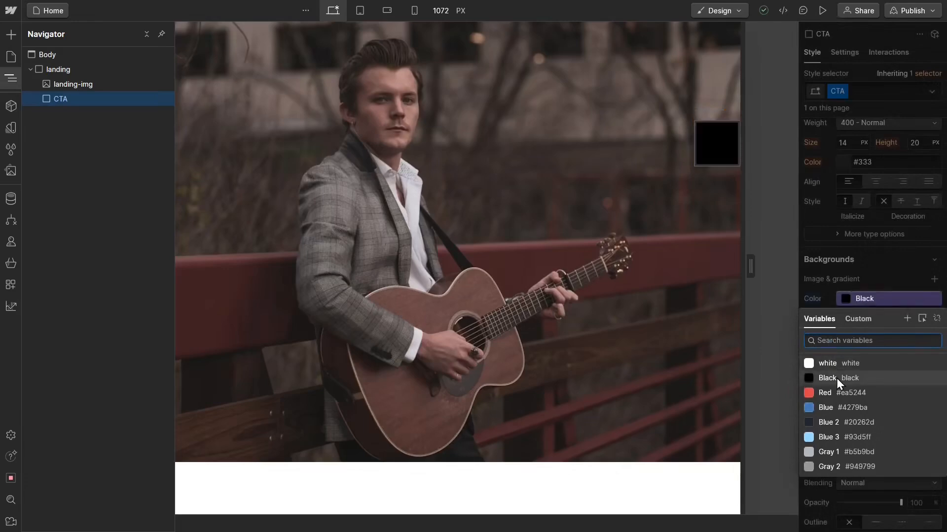
{"action": "left_click", "coordinate": [836, 378]}
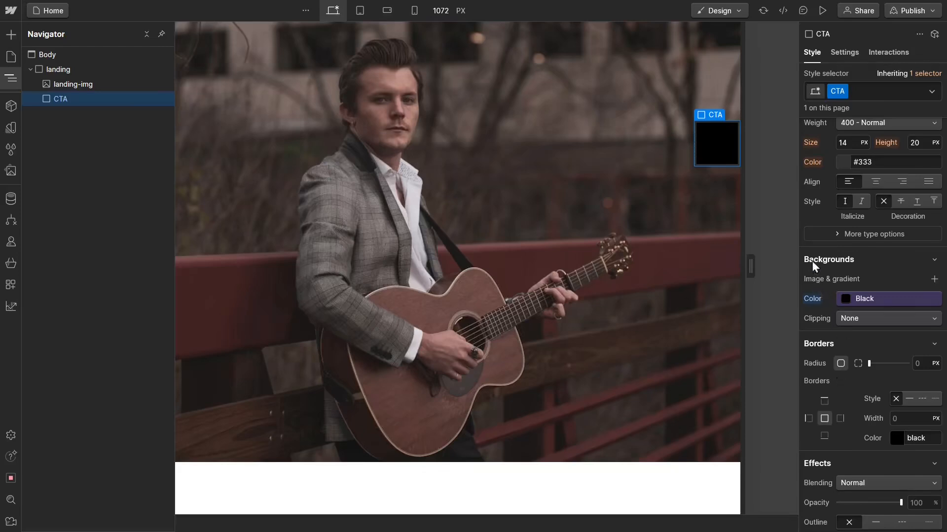
{"action": "scroll", "coordinate": [803, 202], "scroll_direction": "up", "scroll_amount": 4}
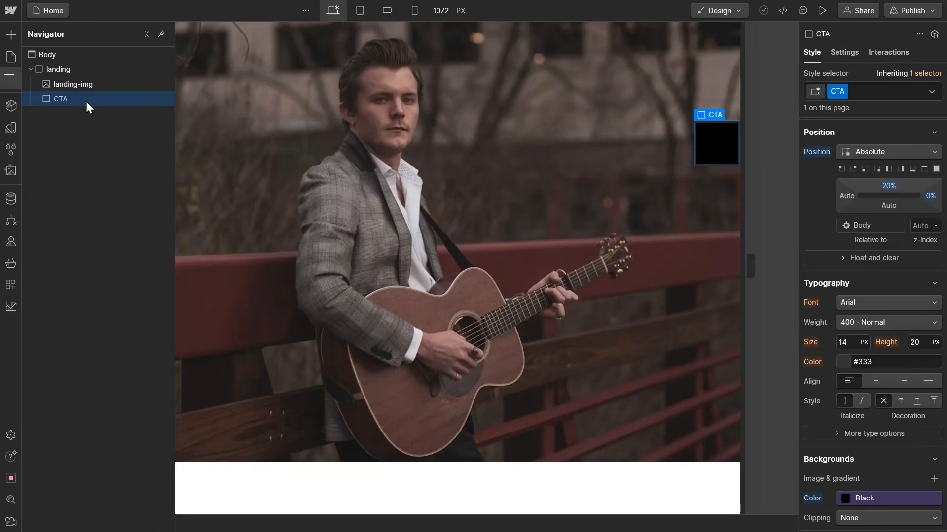
Step: Insert a Text Block inside the CTA div by finding it through quick search
{"action": "key", "text": "ctrl+e"}
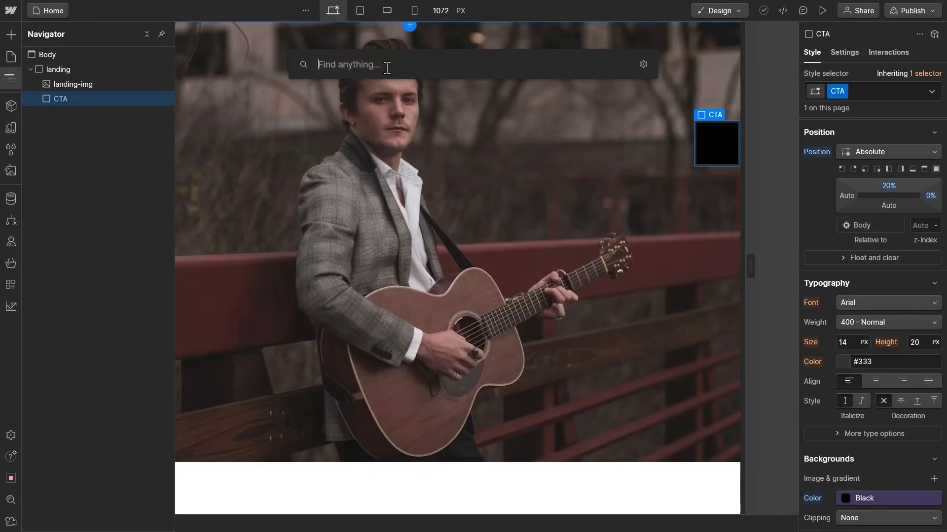
{"action": "key", "text": "Escape"}
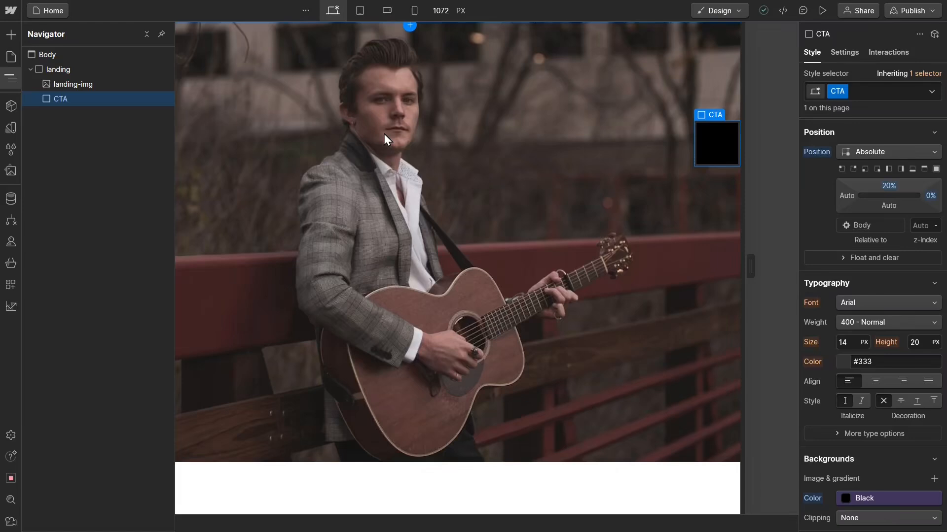
{"action": "key", "text": "ctrl+k"}
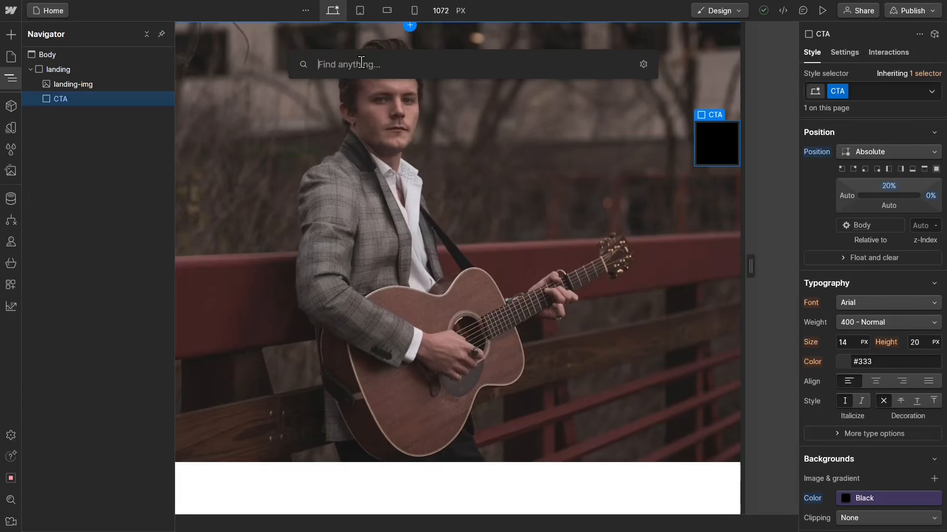
{"action": "type", "text": "te"}
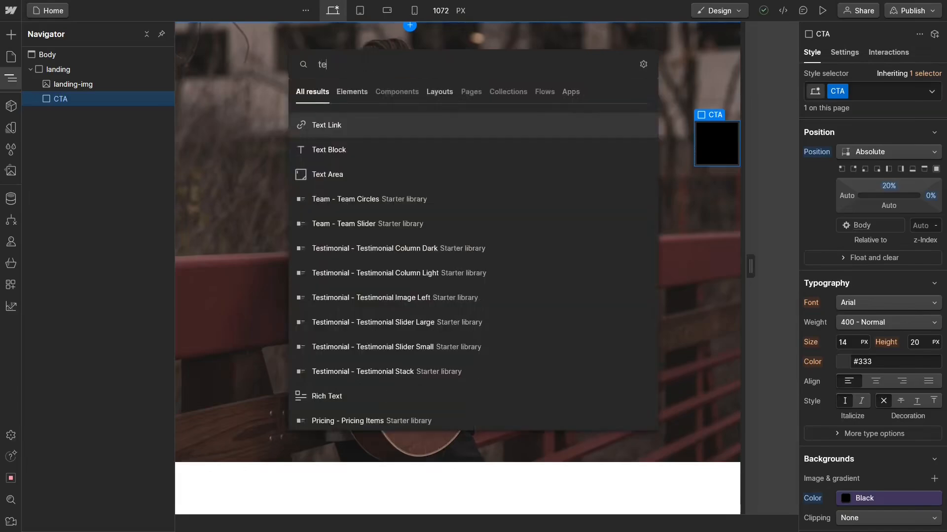
{"action": "type", "text": "xt"}
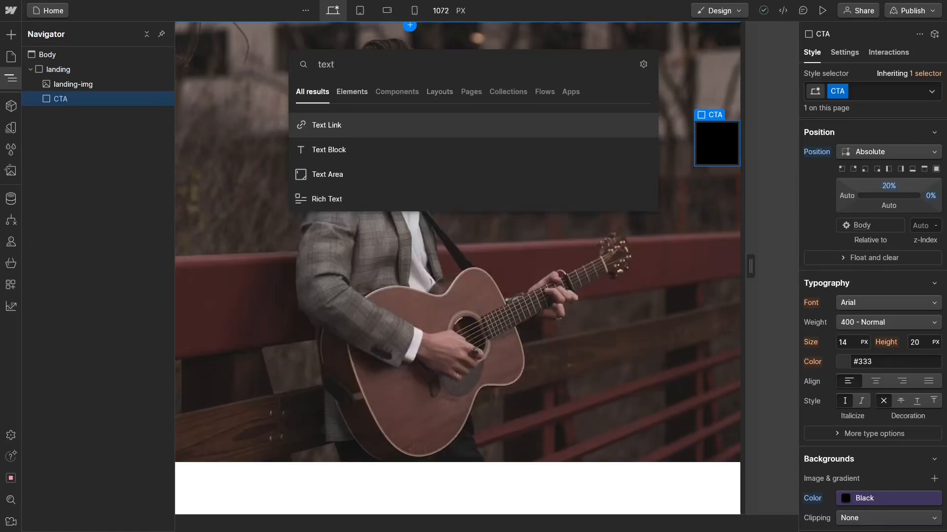
{"action": "type", "text": " block"}
{"action": "left_click", "coordinate": [353, 125]}
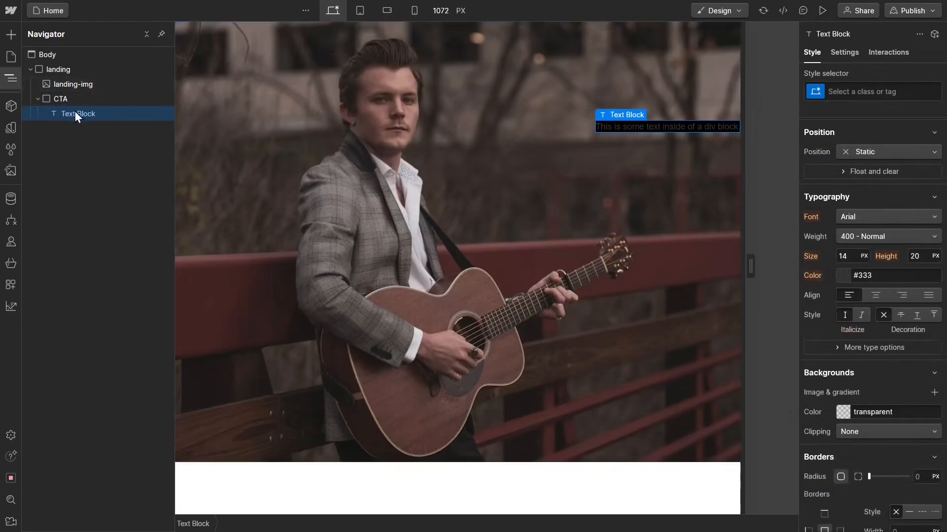
Step: Give the text block inside the CTA div the class "landing-txt"
{"action": "left_click", "coordinate": [850, 91]}
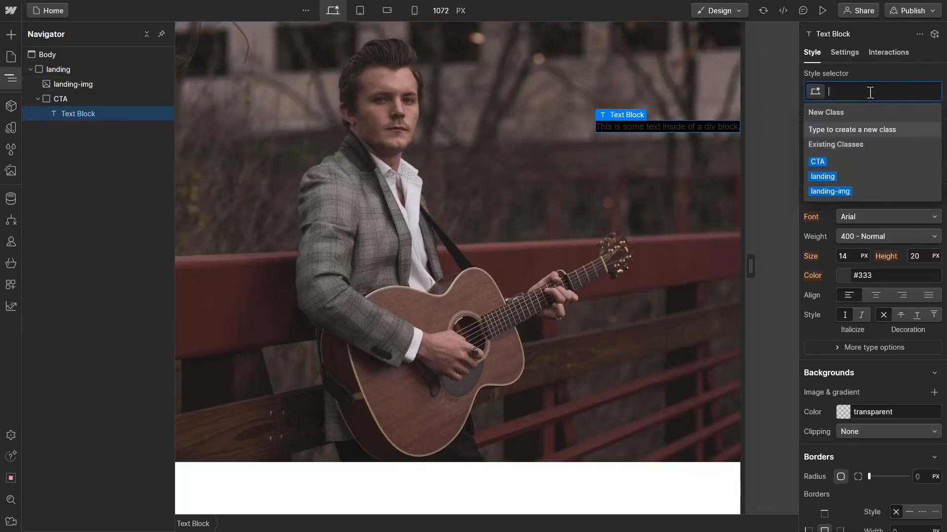
{"action": "type", "text": "landing"}
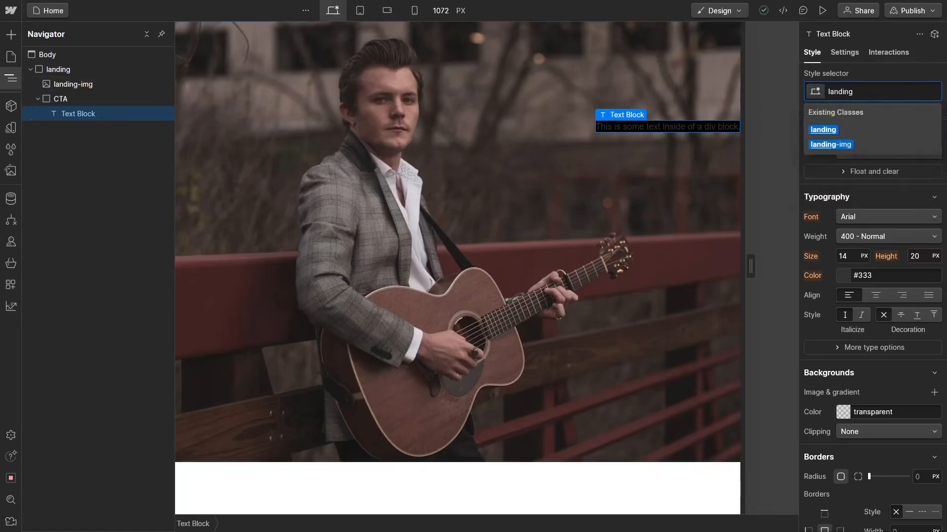
{"action": "type", "text": "-txt"}
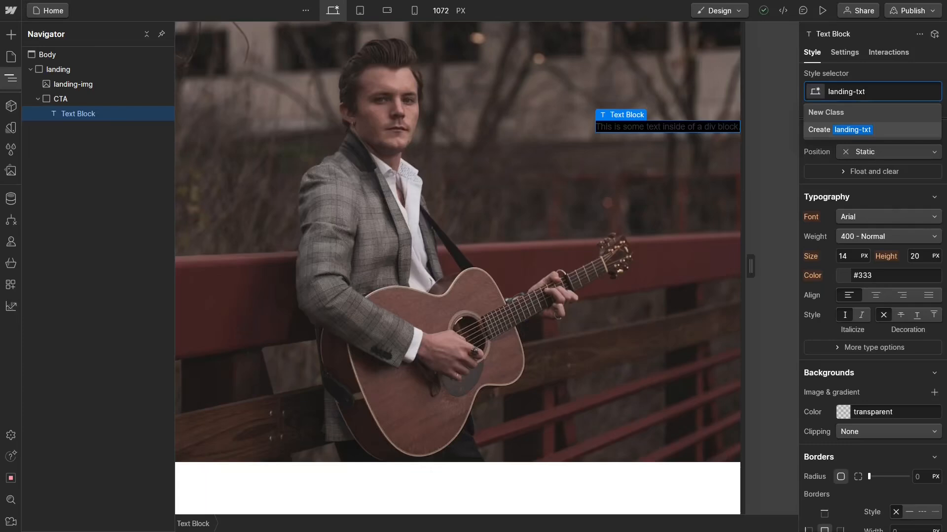
{"action": "key", "text": "Return"}
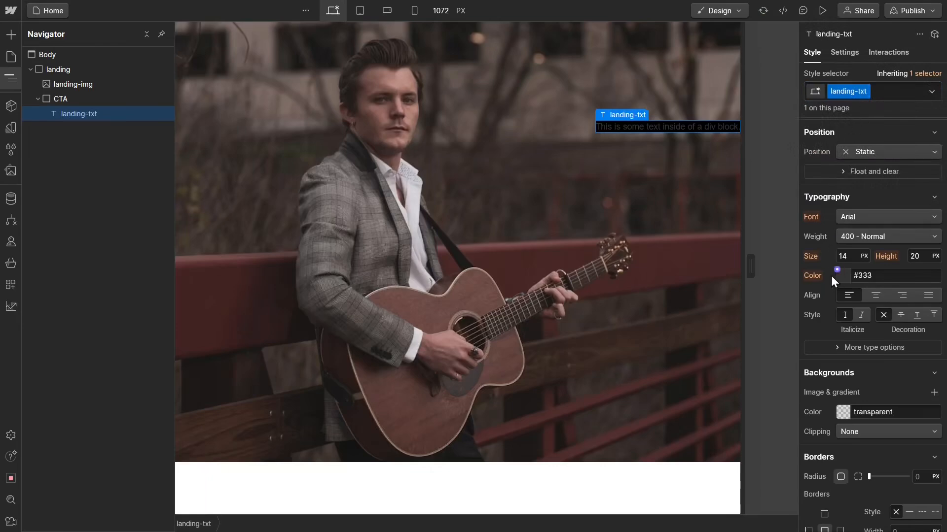
Step: Set the landing-txt text color to the white variable
{"action": "scroll", "coordinate": [830, 276], "scroll_direction": "down", "scroll_amount": 2}
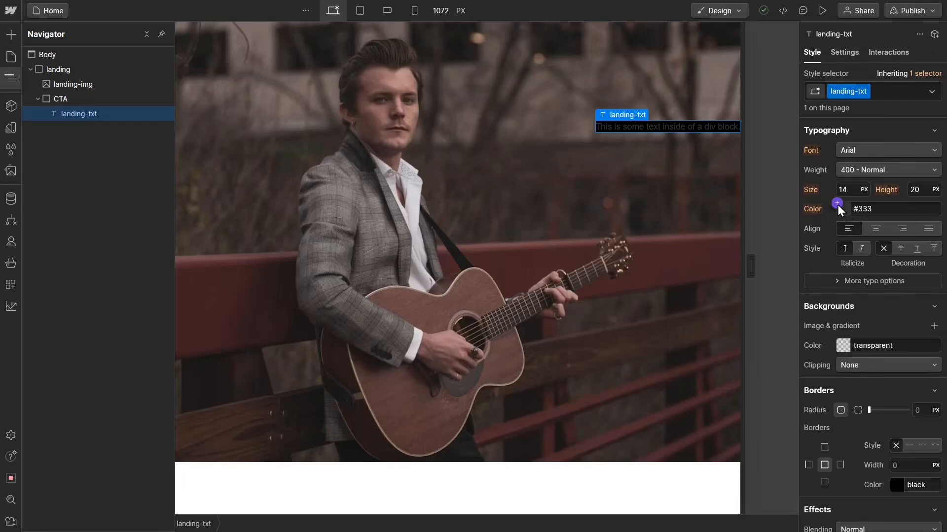
{"action": "left_click", "coordinate": [838, 204]}
{"action": "left_click", "coordinate": [831, 274]}
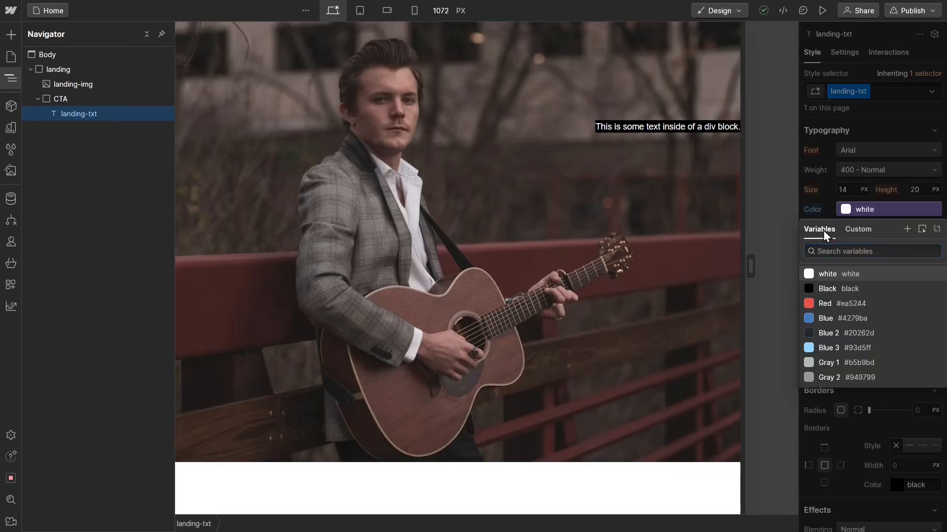
{"action": "left_click", "coordinate": [822, 273]}
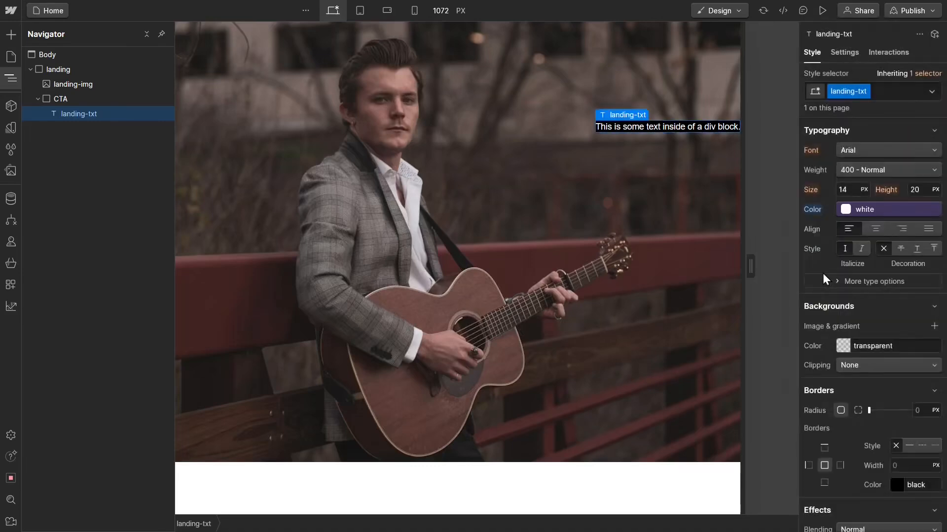
Step: Set the landing-txt font size to 30 px and its line height to 30 px
{"action": "left_click", "coordinate": [851, 189]}
{"action": "type", "text": "30"}
{"action": "key", "text": "Return"}
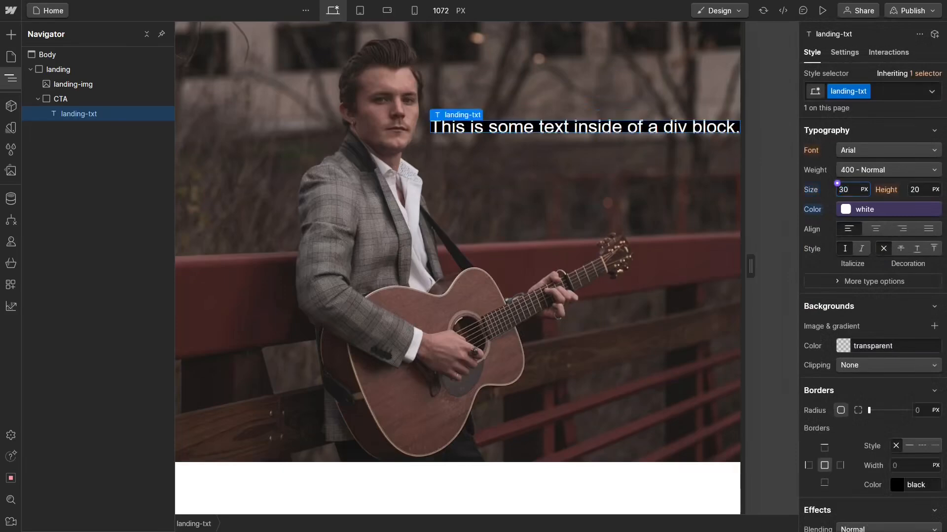
{"action": "left_click", "coordinate": [920, 192]}
{"action": "type", "text": "30"}
{"action": "key", "text": "Return"}
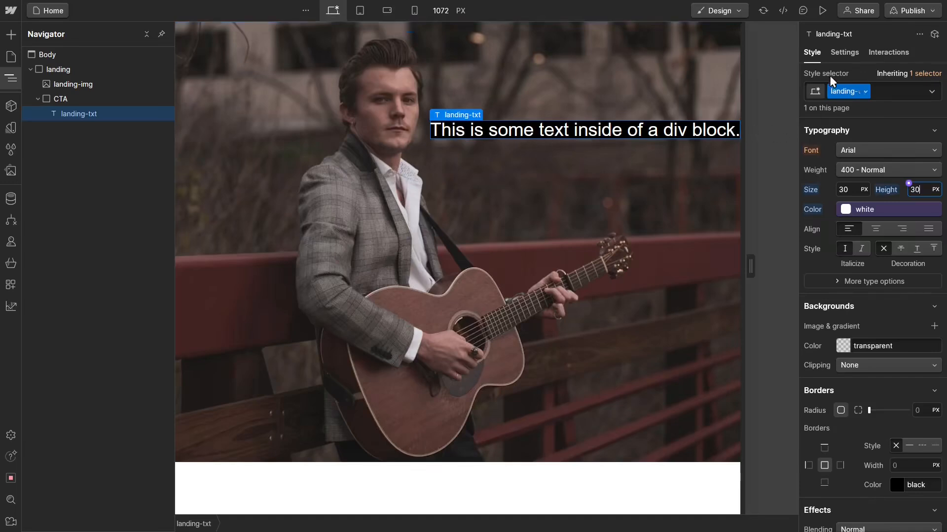
Step: Replace the landing-txt placeholder text with the musician's full name and a comma, followed by "Guitar Soloist" on a second line
{"action": "left_click", "coordinate": [812, 58]}
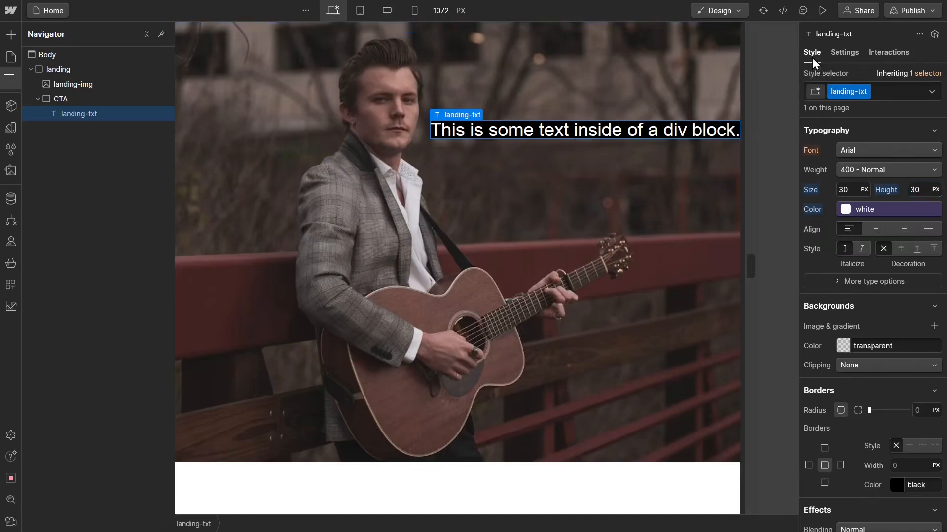
{"action": "left_click", "coordinate": [844, 53]}
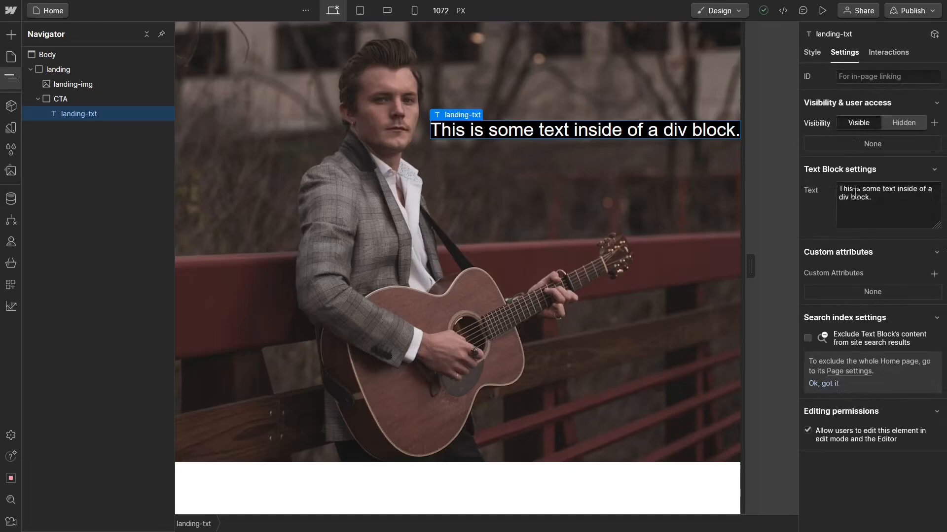
{"action": "triple_click", "coordinate": [880, 198]}
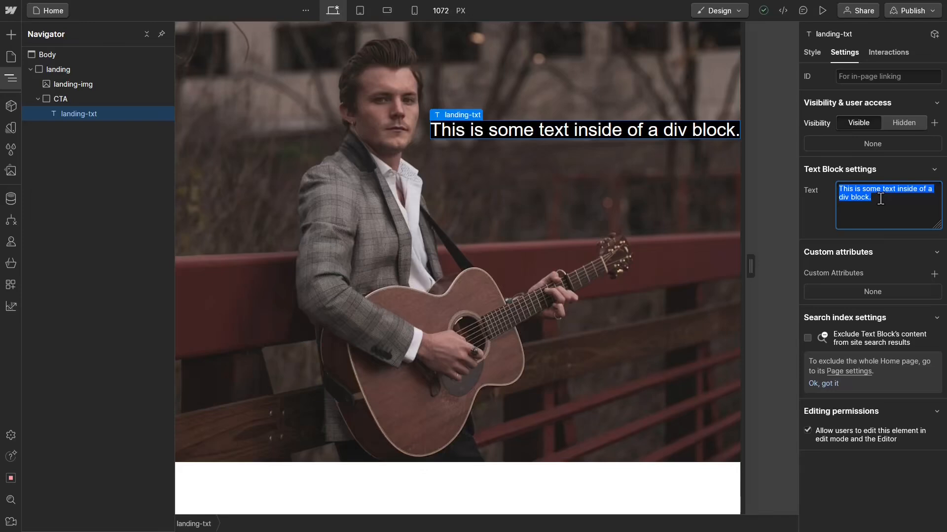
{"action": "key", "text": "BackSpace"}
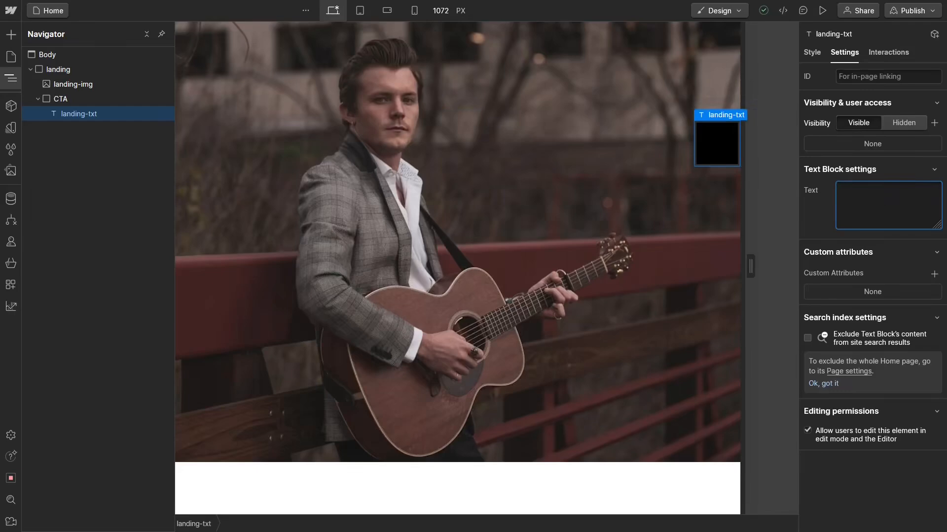
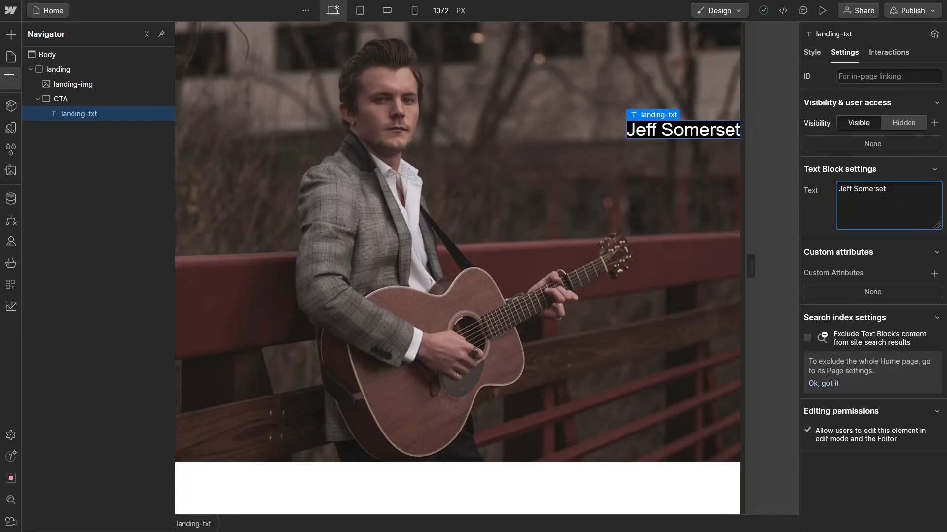
{"action": "type", "text": ","}
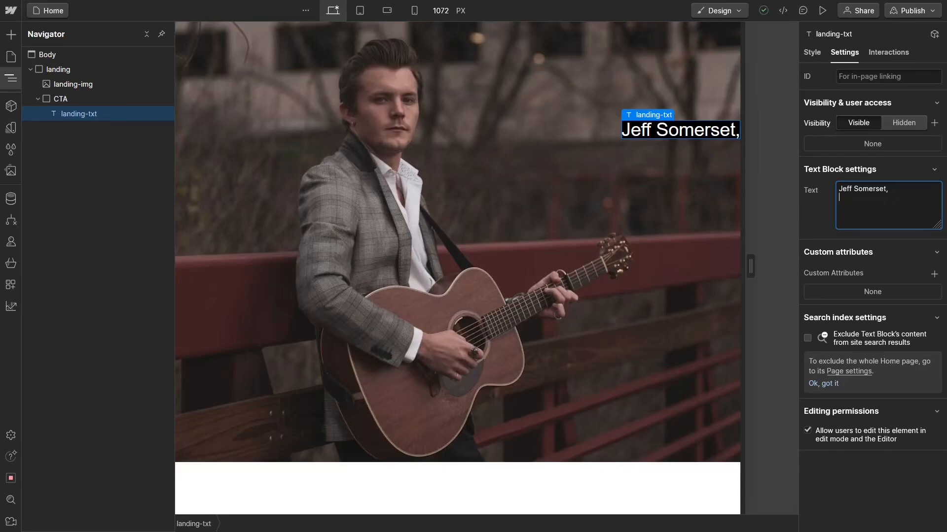
{"action": "type", "text": "Guitar Soloist"}
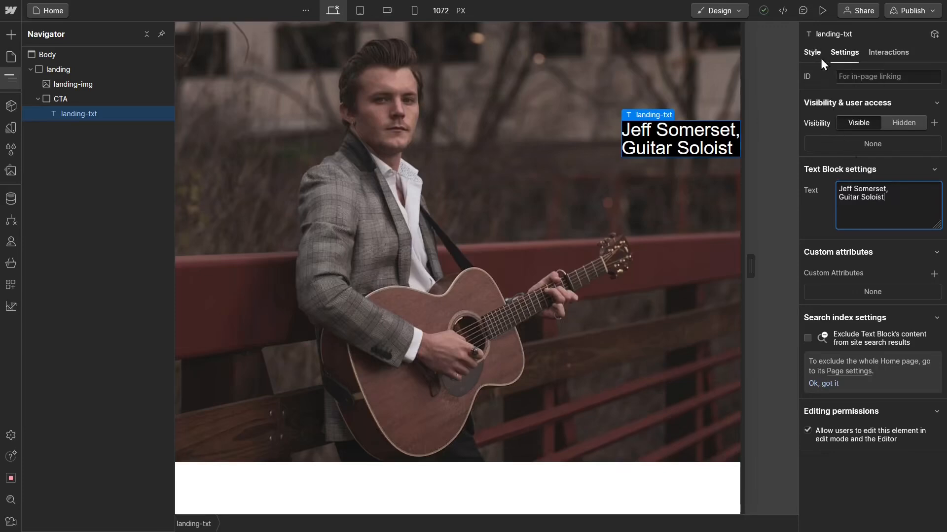
Step: Set the landing-txt padding to 1rem on all four sides
{"action": "left_click", "coordinate": [807, 58]}
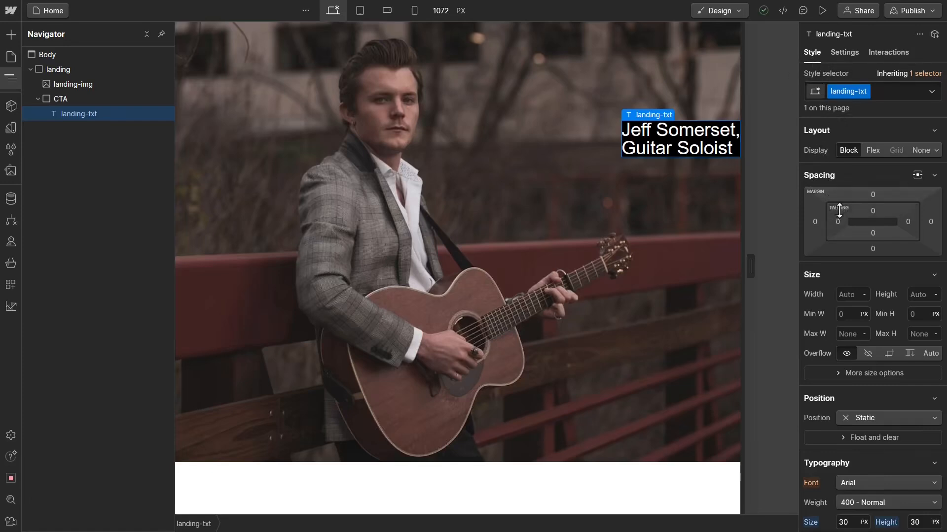
{"action": "left_click", "coordinate": [872, 211]}
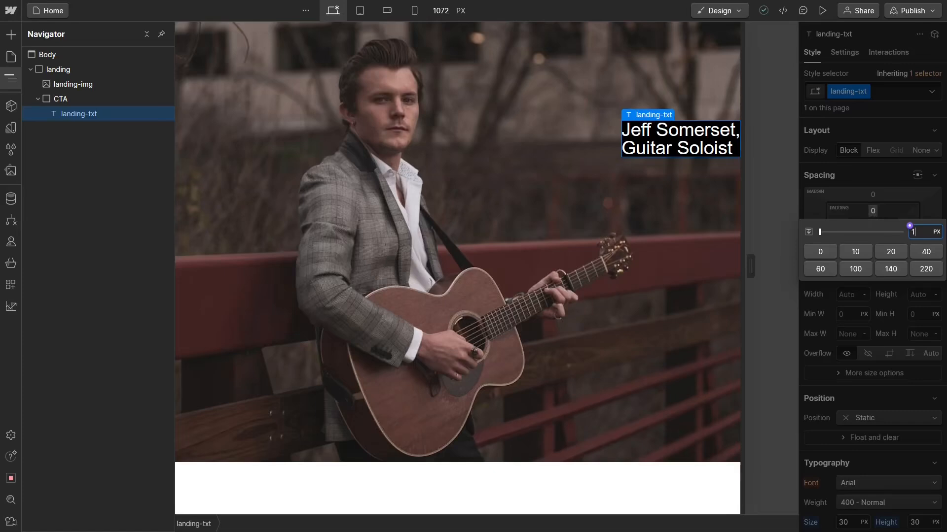
{"action": "type", "text": "1rem"}
{"action": "key", "text": "Return"}
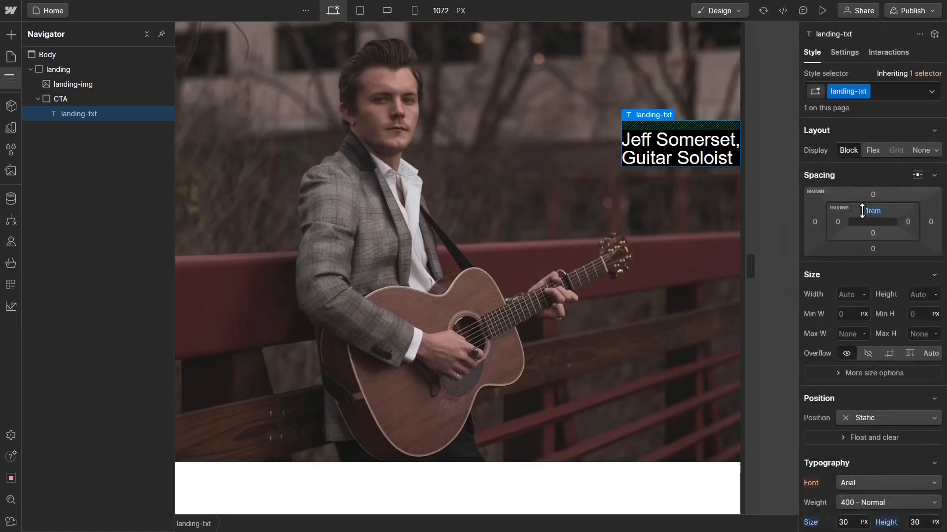
{"action": "left_click", "coordinate": [906, 222]}
{"action": "type", "text": "1rem"}
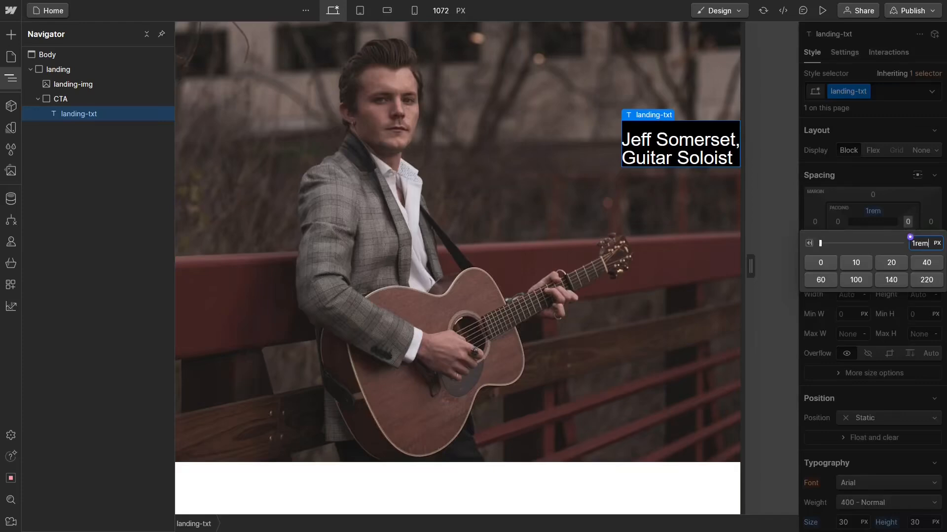
{"action": "key", "text": "Return"}
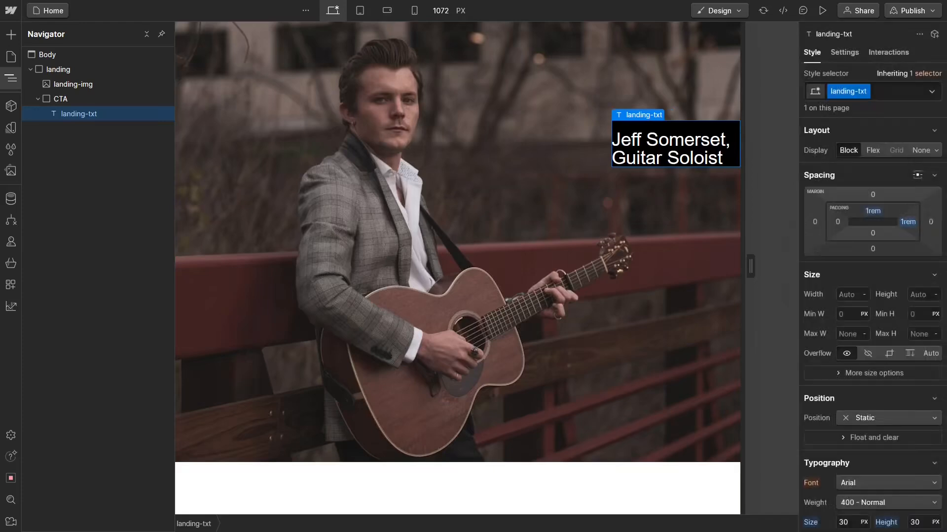
{"action": "left_click", "coordinate": [873, 233]}
{"action": "type", "text": "1re"}
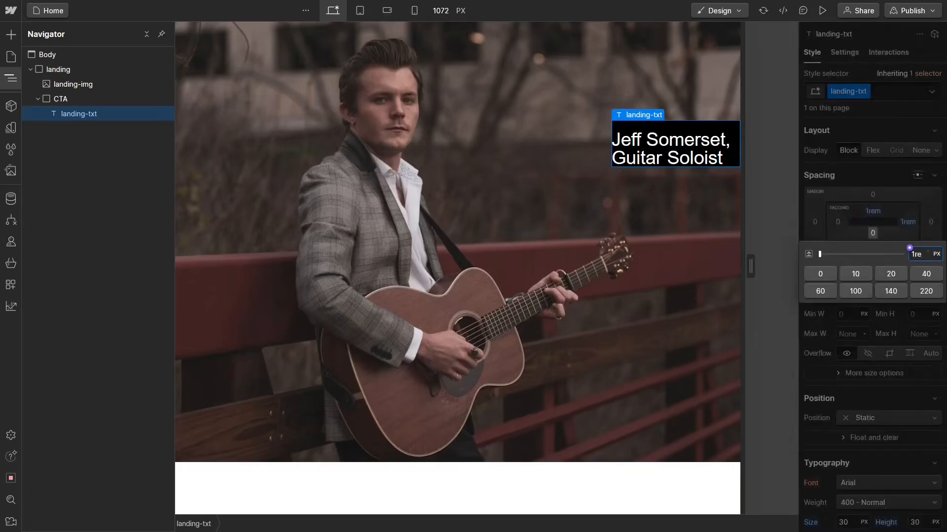
{"action": "type", "text": "m"}
{"action": "key", "text": "Return"}
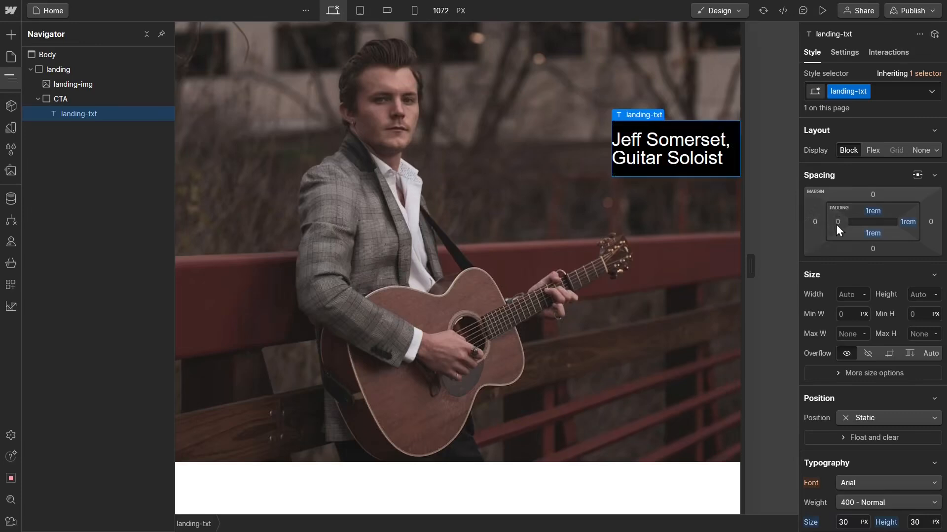
{"action": "left_click", "coordinate": [837, 222]}
{"action": "type", "text": "1rem"}
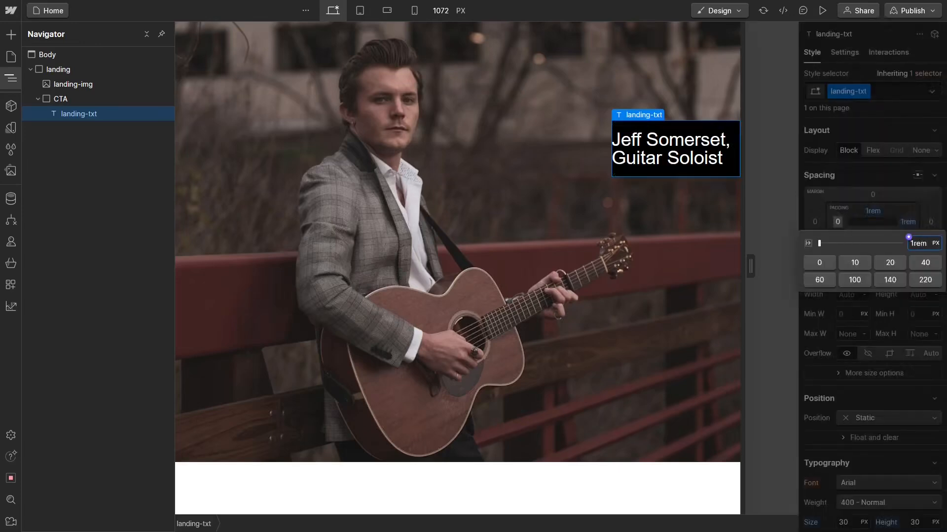
{"action": "key", "text": "Return"}
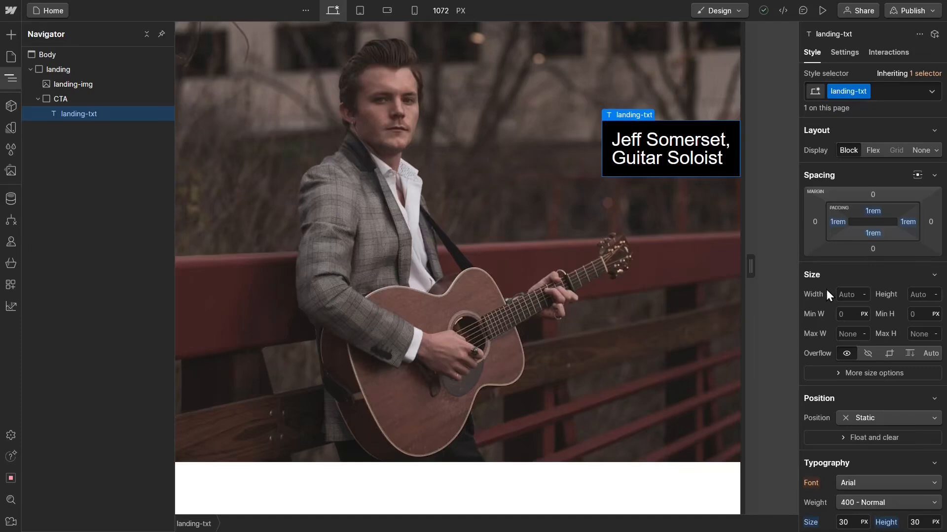
Step: Increase the landing-txt line height to 35 px
{"action": "scroll", "coordinate": [828, 291], "scroll_direction": "down", "scroll_amount": 3}
{"action": "left_click", "coordinate": [912, 389]}
{"action": "type", "text": "35"}
{"action": "key", "text": "Return"}
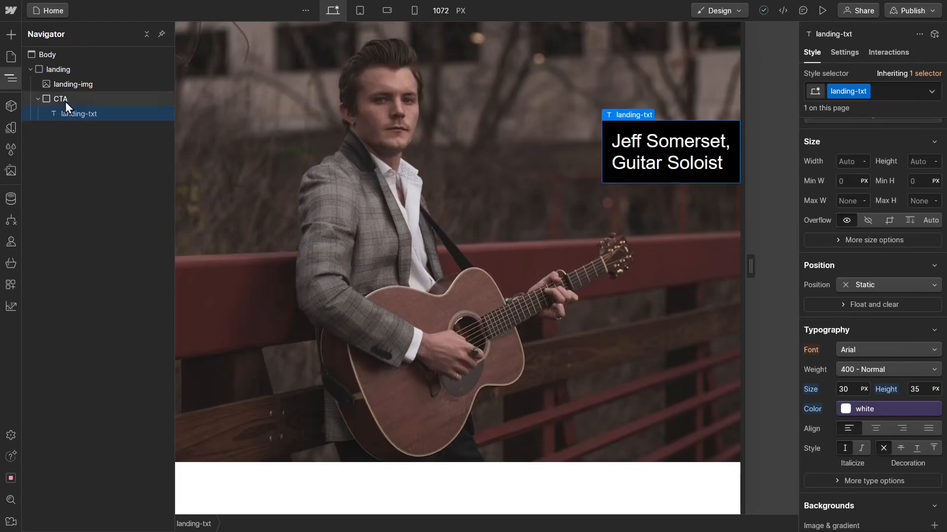
Step: Insert a Link Block inside the CTA div, below the landing-txt block, by finding it through quick search
{"action": "left_click", "coordinate": [65, 101]}
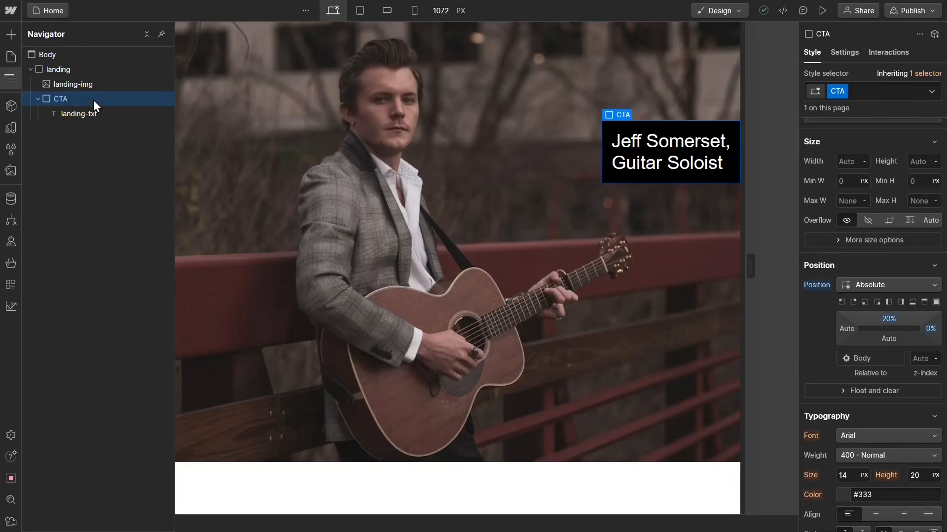
{"action": "key", "text": "ctrl+k"}
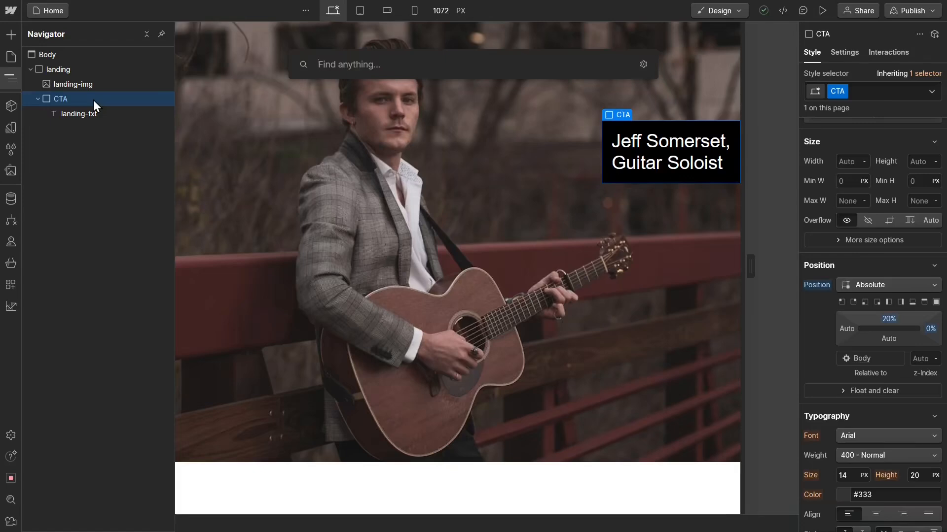
{"action": "type", "text": "link"}
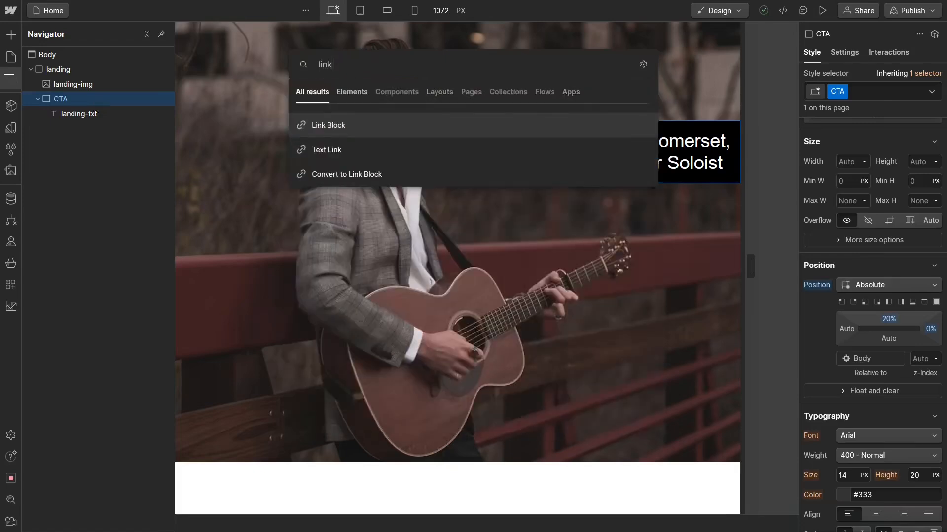
{"action": "left_click", "coordinate": [330, 126]}
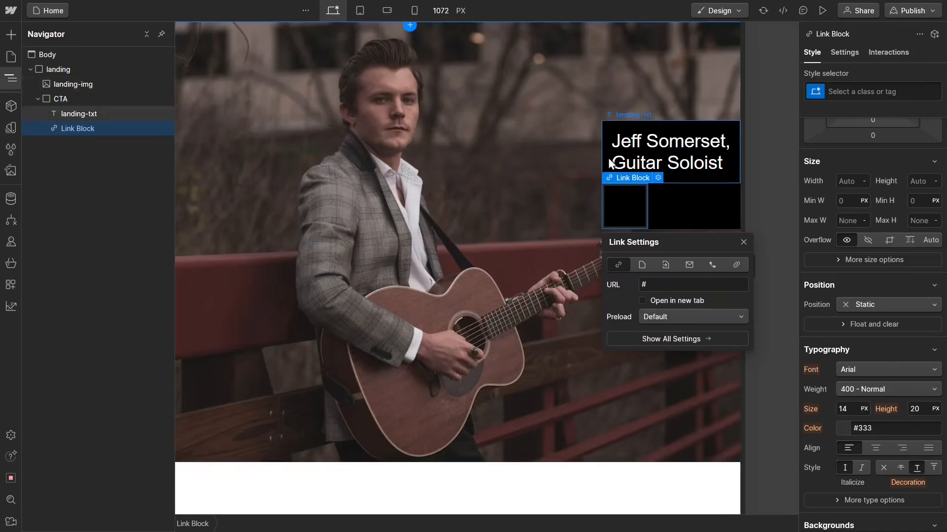
Step: Set the width of the new link block to 100%
{"action": "left_click", "coordinate": [851, 182]}
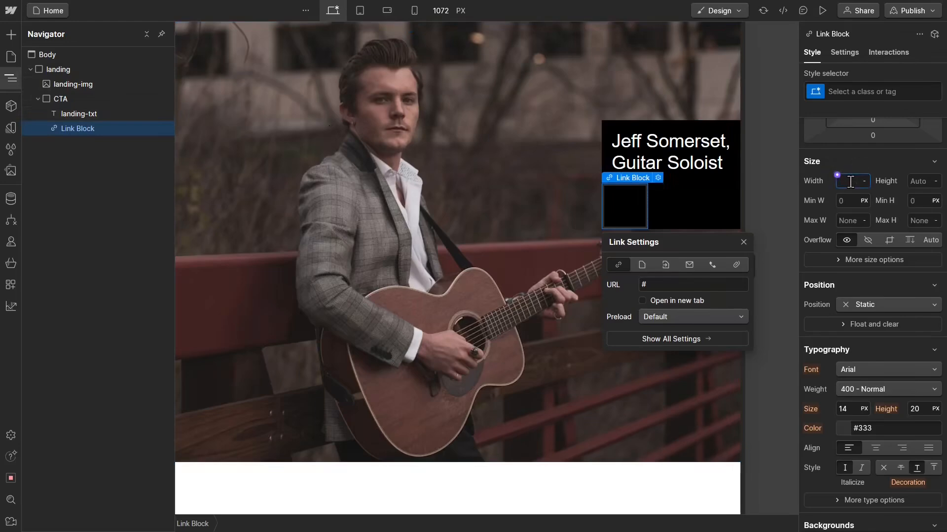
{"action": "scroll", "coordinate": [850, 183], "scroll_direction": "up", "scroll_amount": 2}
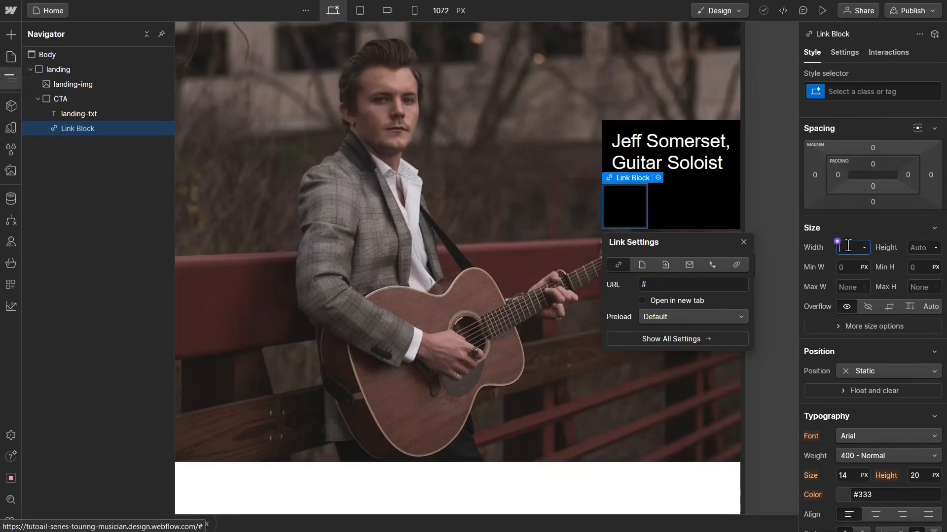
{"action": "type", "text": "100%"}
{"action": "key", "text": "Return"}
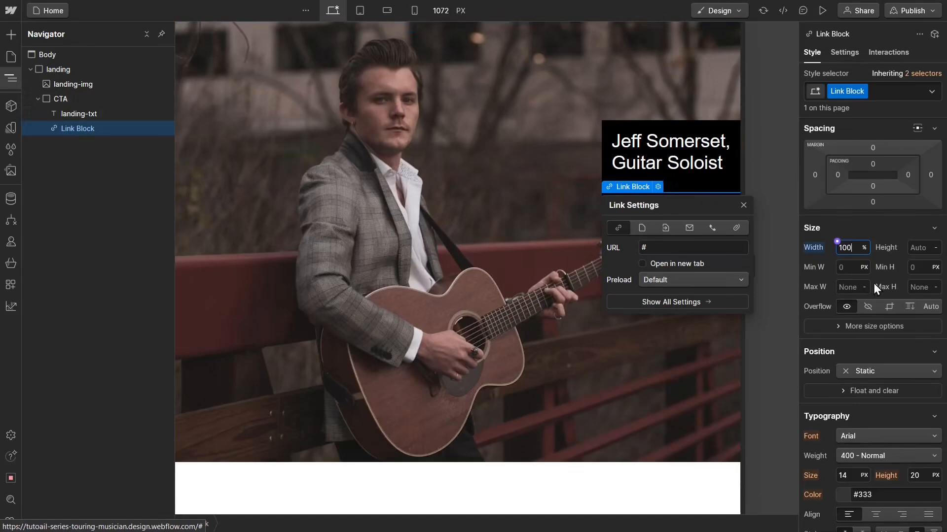
Step: Set the link block's background color to the Blue variable
{"action": "scroll", "coordinate": [877, 395], "scroll_direction": "down", "scroll_amount": 3}
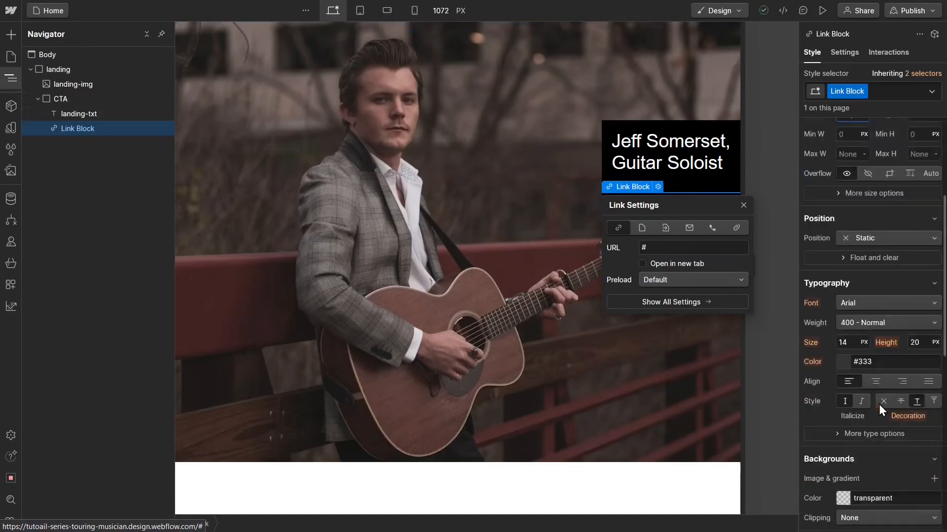
{"action": "scroll", "coordinate": [879, 405], "scroll_direction": "down", "scroll_amount": 3}
{"action": "left_click", "coordinate": [839, 365]}
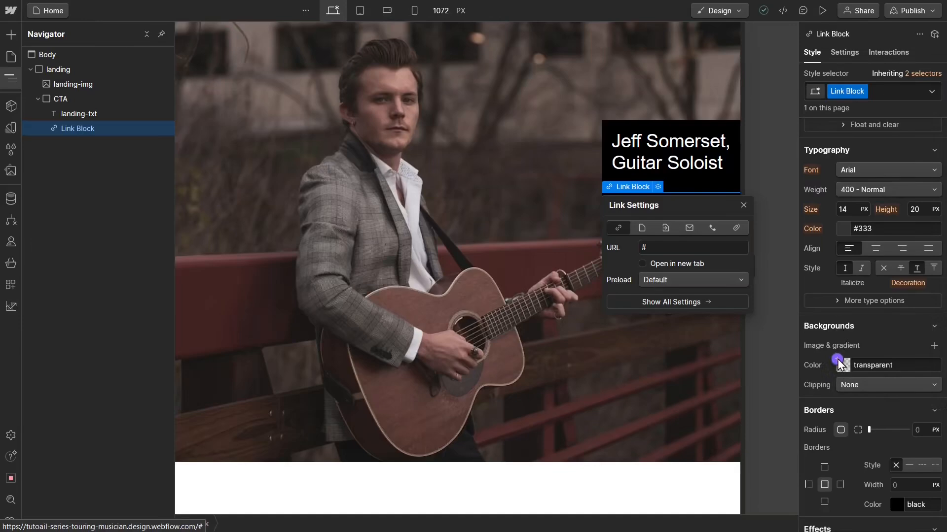
{"action": "left_click", "coordinate": [841, 364]}
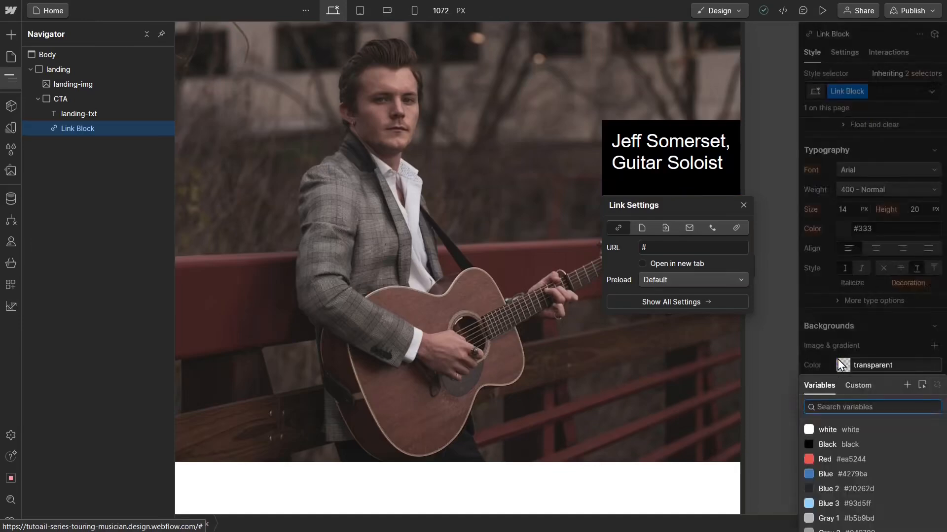
{"action": "left_click", "coordinate": [841, 475]}
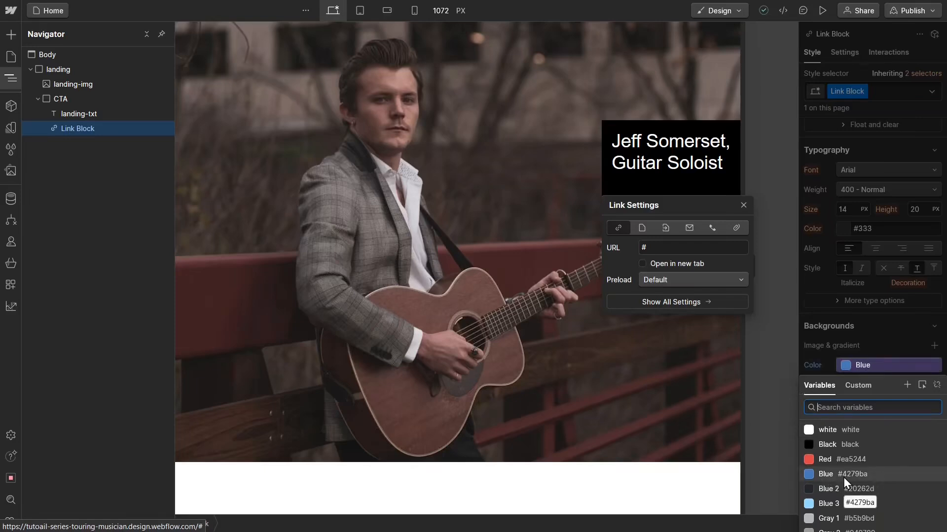
{"action": "key", "text": "Escape"}
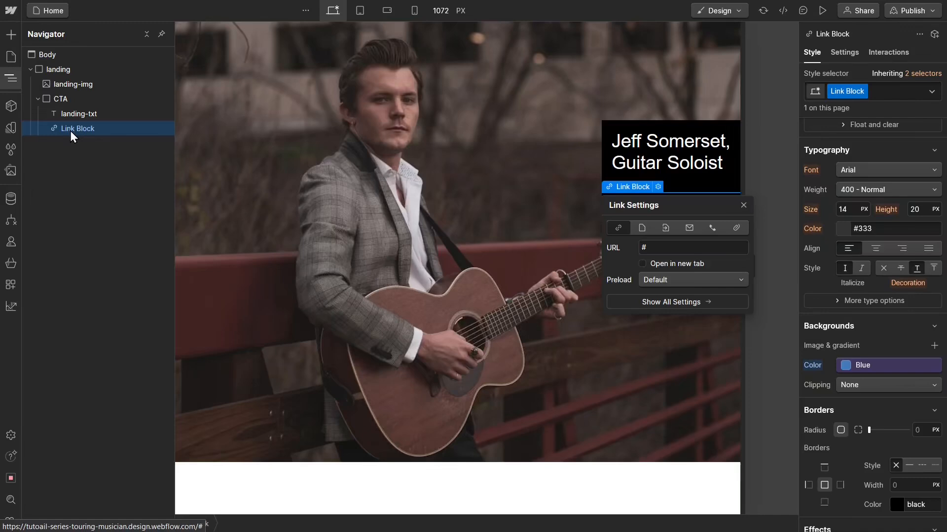
Step: Rename the link block's class to "CTA-Link"
{"action": "left_click", "coordinate": [863, 91]}
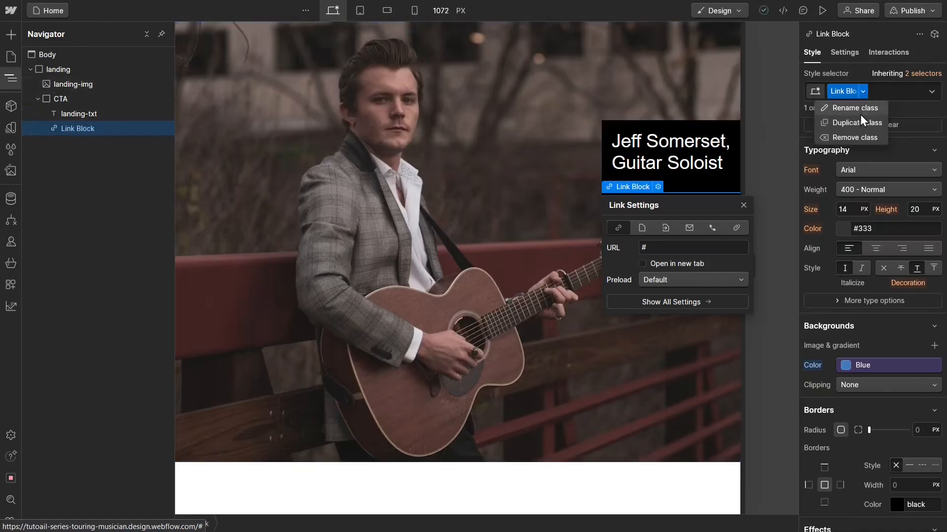
{"action": "left_click", "coordinate": [860, 114]}
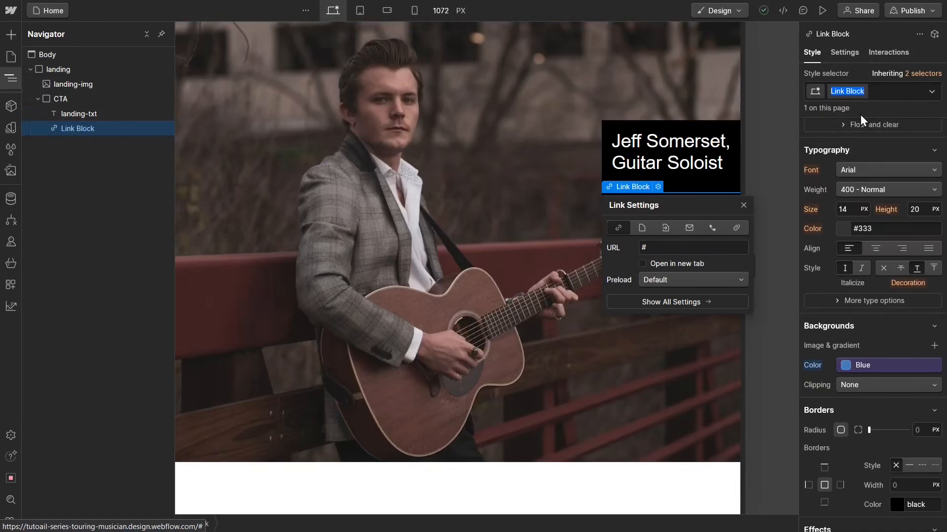
{"action": "type", "text": "CTA-Link"}
{"action": "key", "text": "Return"}
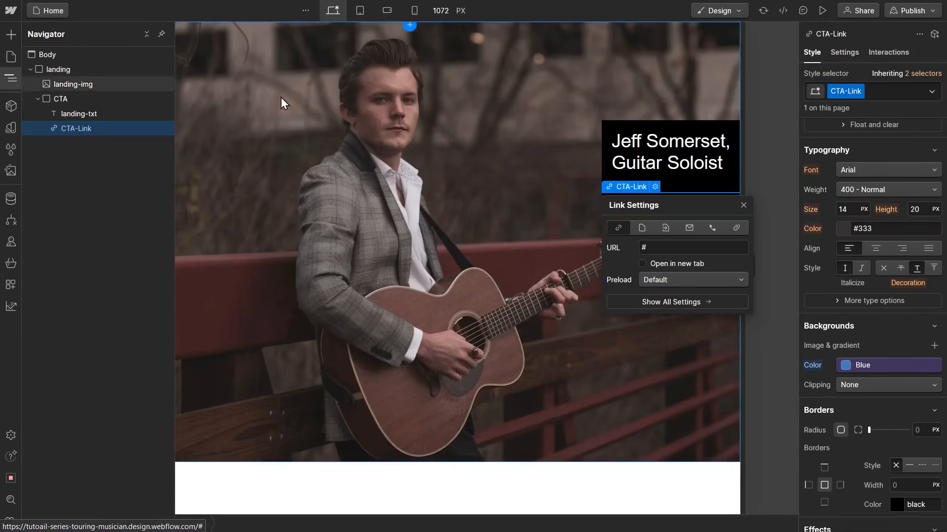
Step: Insert a Text Block inside the CTA-Link block through quick search, and set the link block's text decoration to none
{"action": "left_click", "coordinate": [96, 131]}
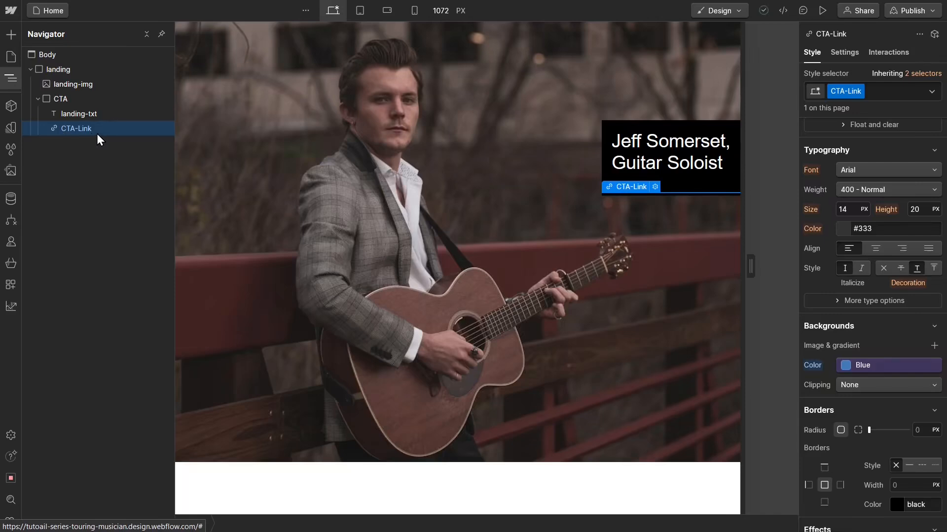
{"action": "key", "text": "ctrl+k"}
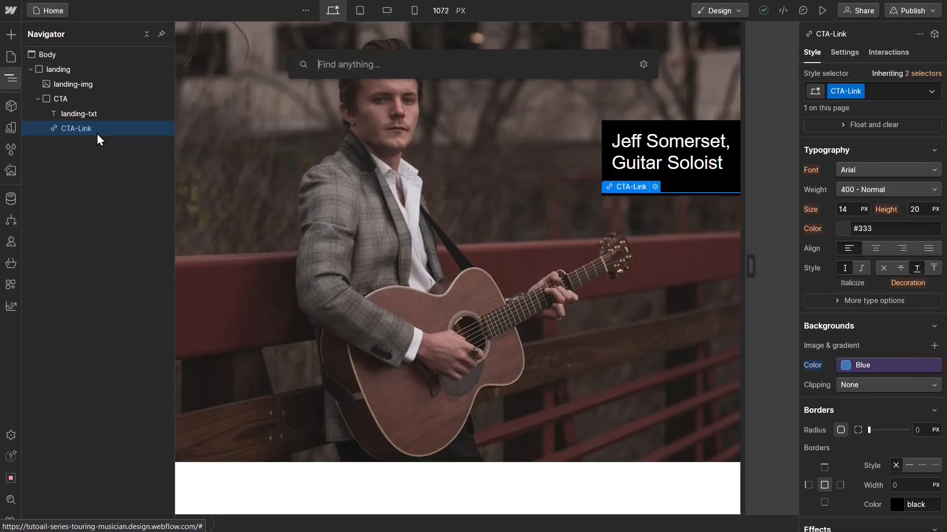
{"action": "type", "text": "te"}
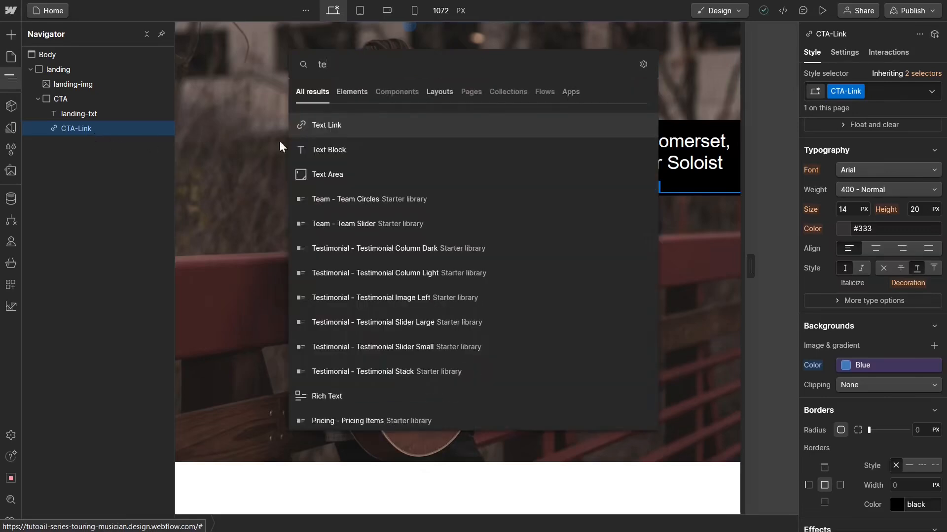
{"action": "left_click", "coordinate": [336, 150]}
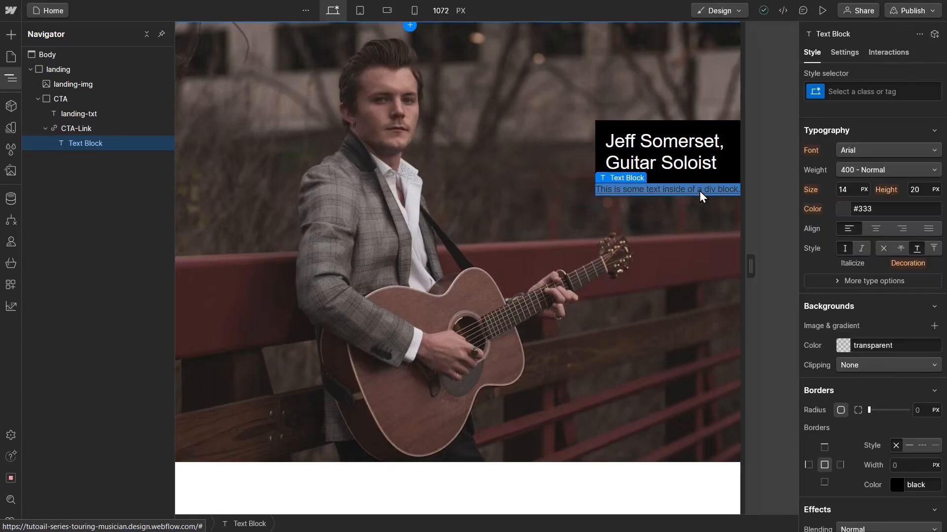
{"action": "left_click", "coordinate": [102, 129]}
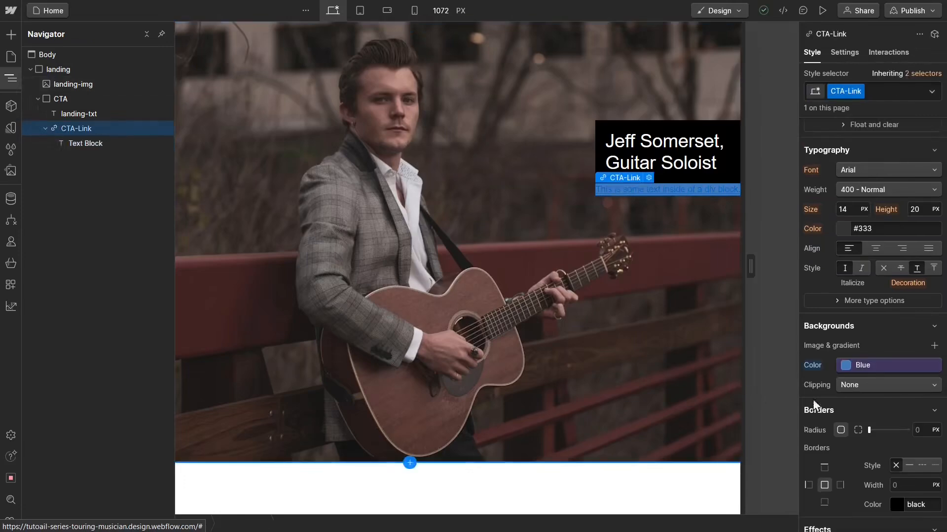
{"action": "left_click", "coordinate": [881, 268]}
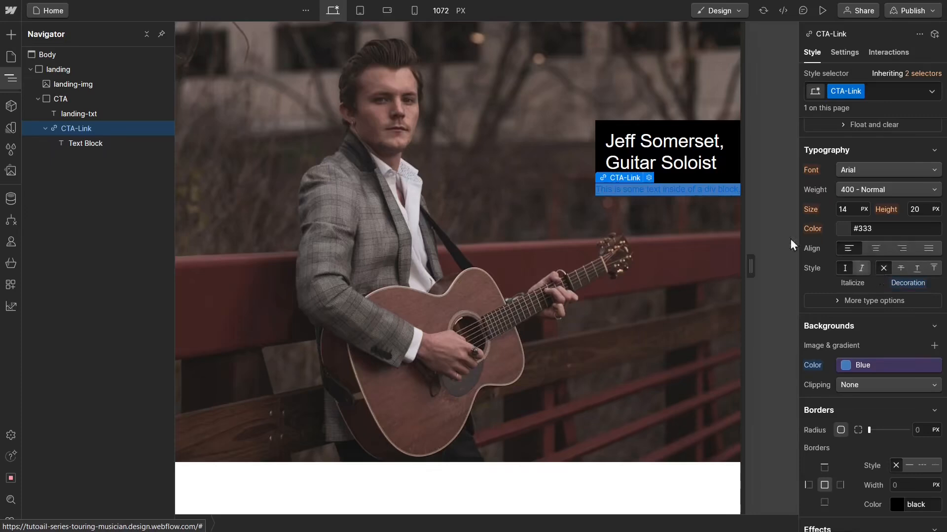
Step: Apply the existing "landing-txt" class to the new text block inside CTA-Link
{"action": "left_click", "coordinate": [65, 146]}
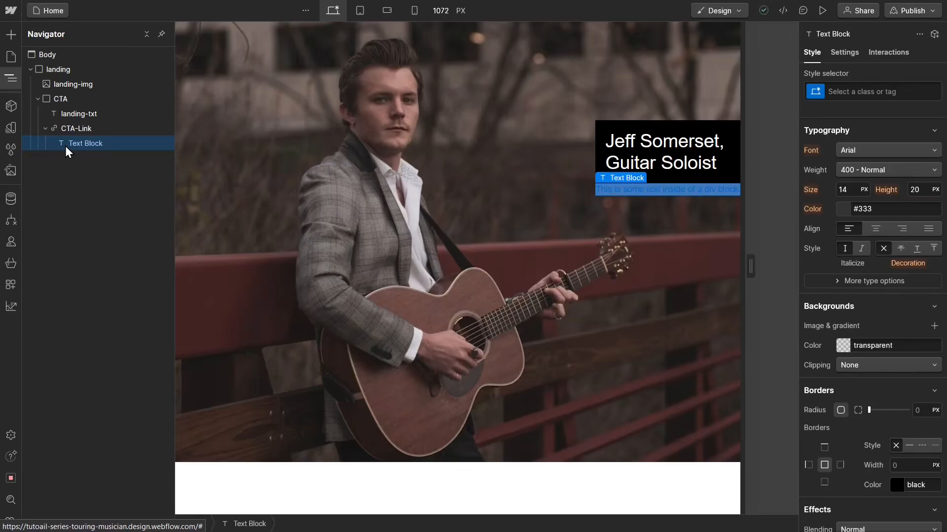
{"action": "left_click", "coordinate": [832, 92]}
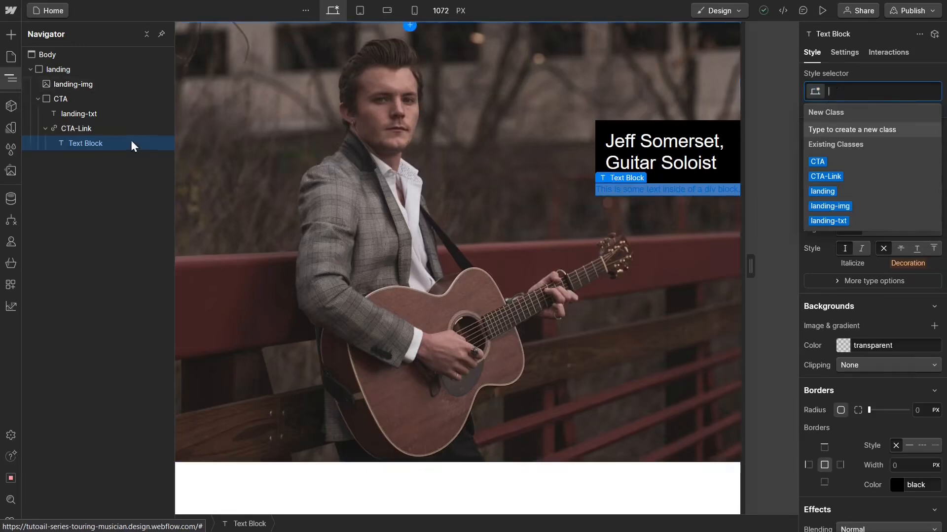
{"action": "left_click", "coordinate": [96, 151]}
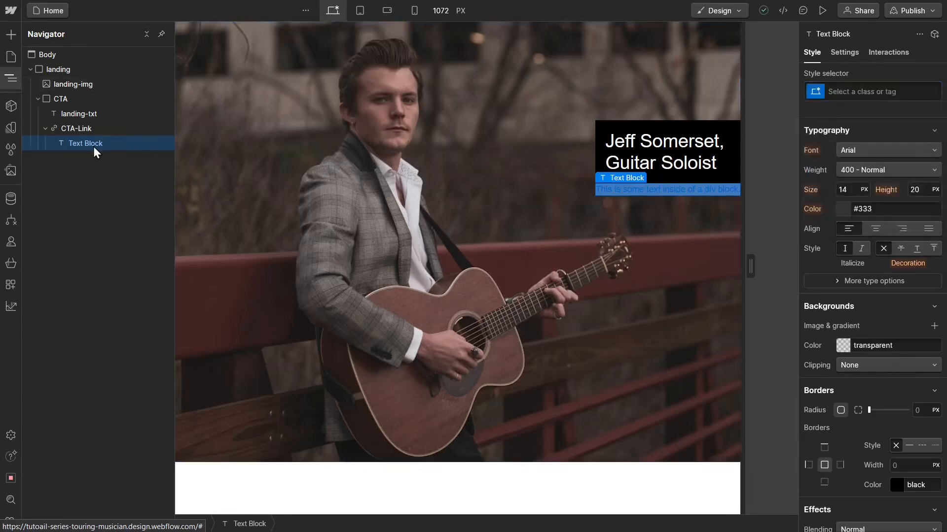
{"action": "left_click", "coordinate": [866, 92]}
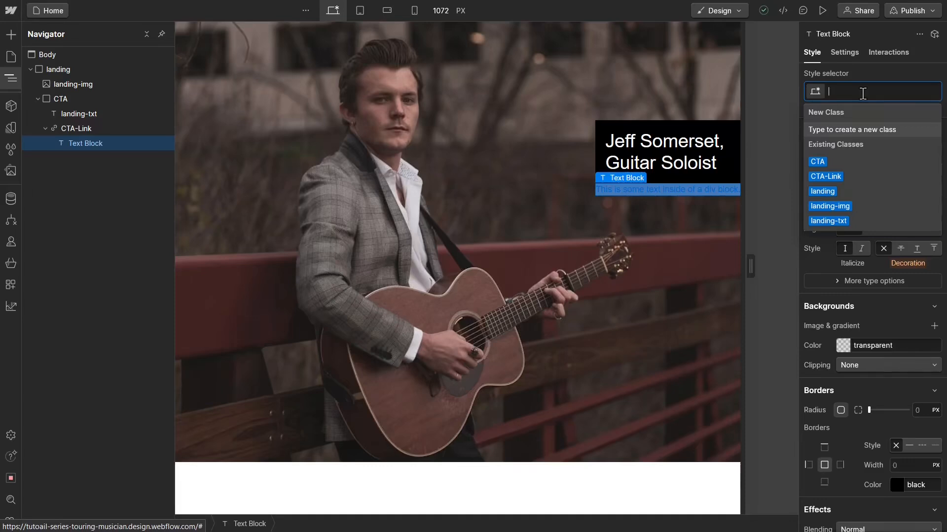
{"action": "type", "text": "lam"}
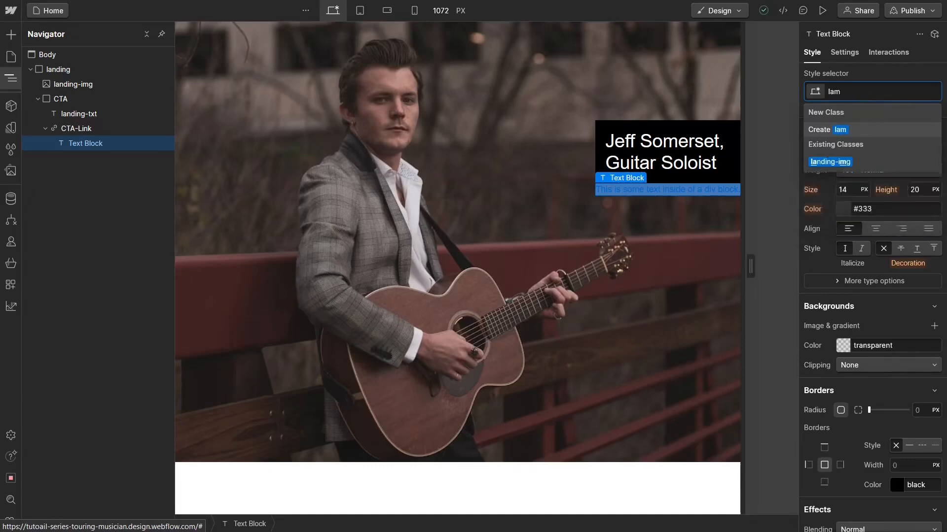
{"action": "key", "text": "BackSpace"}
{"action": "type", "text": "nding"}
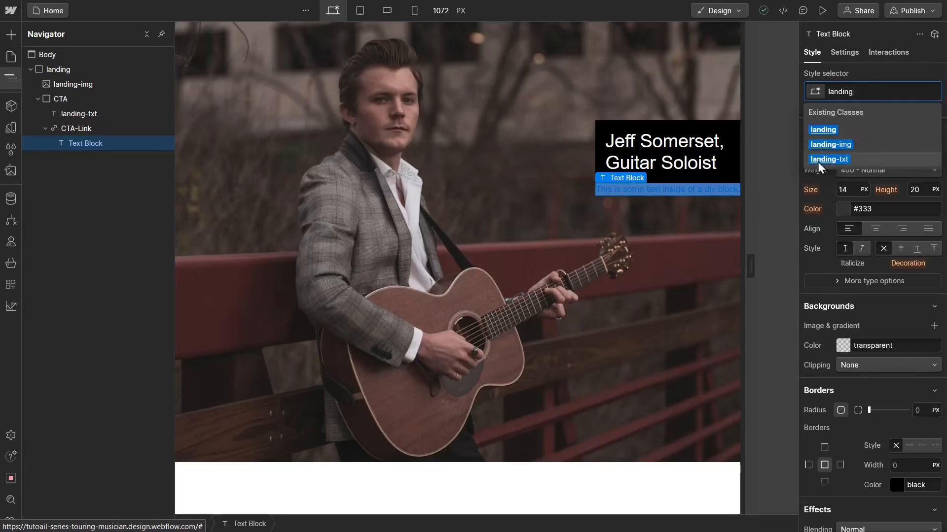
{"action": "left_click", "coordinate": [844, 159]}
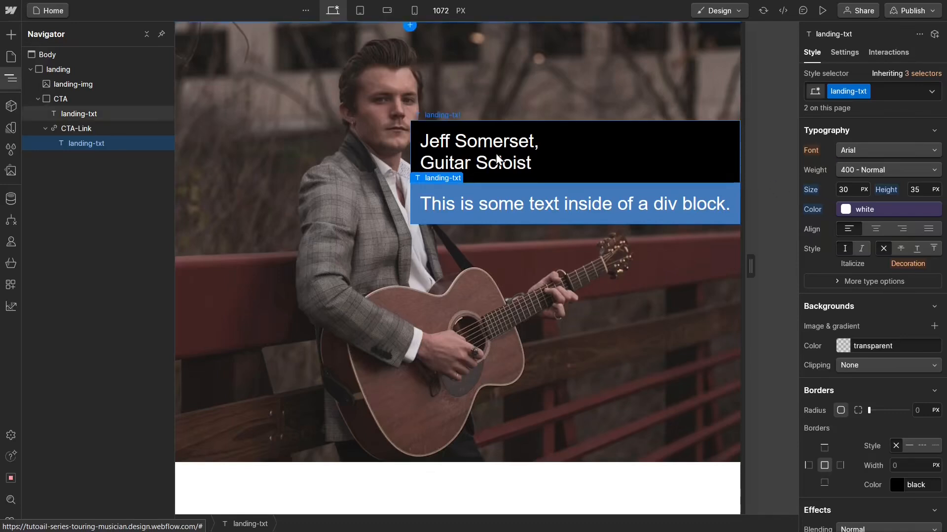
Step: Replace the placeholder text of the text block inside CTA-Link with "Tour dates" in its element settings
{"action": "left_click", "coordinate": [842, 55]}
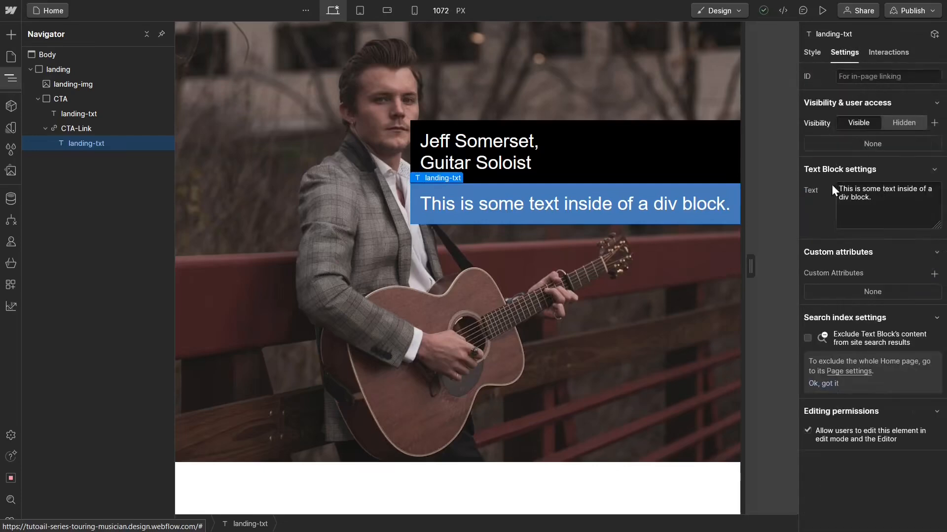
{"action": "triple_click", "coordinate": [870, 188]}
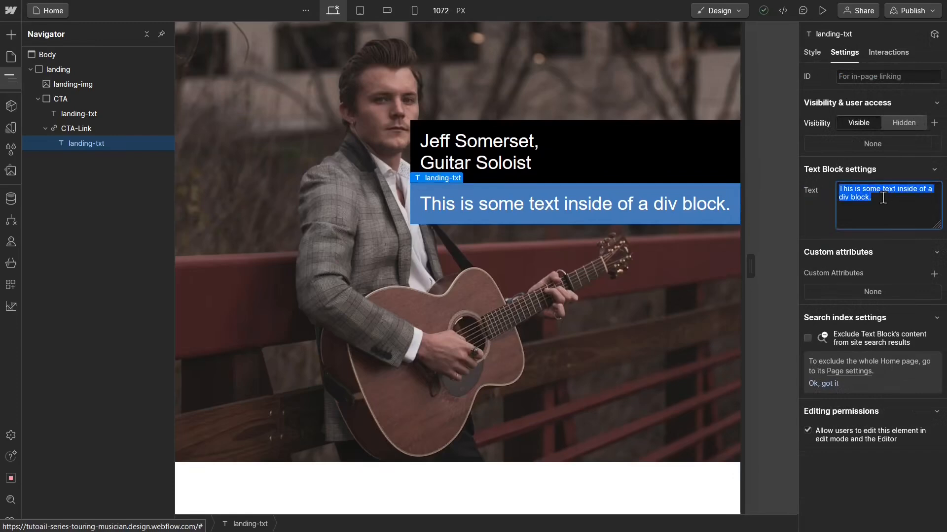
{"action": "type", "text": "Tour dates"}
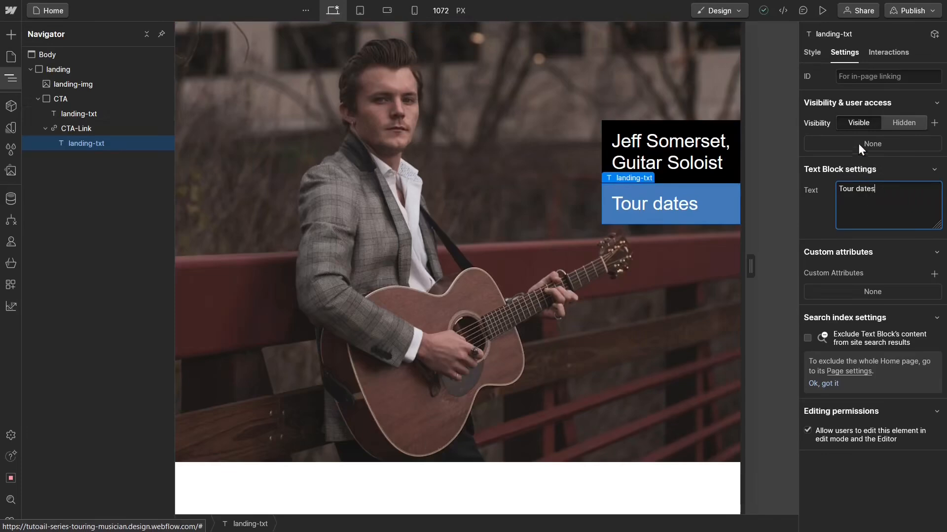
Step: Set the font weight of the landing-txt class to 700 - Bold, comparing it with 400 - Normal
{"action": "left_click", "coordinate": [811, 51]}
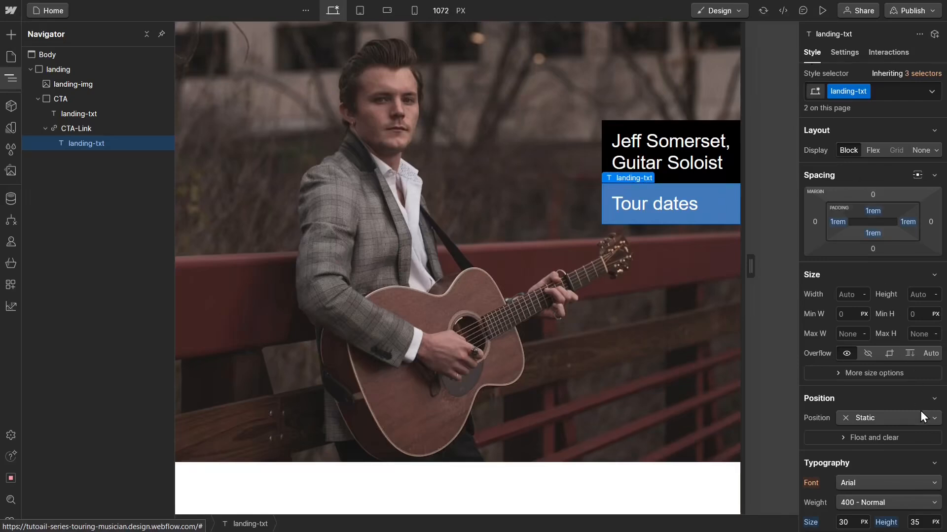
{"action": "scroll", "coordinate": [918, 410], "scroll_direction": "down", "scroll_amount": 1}
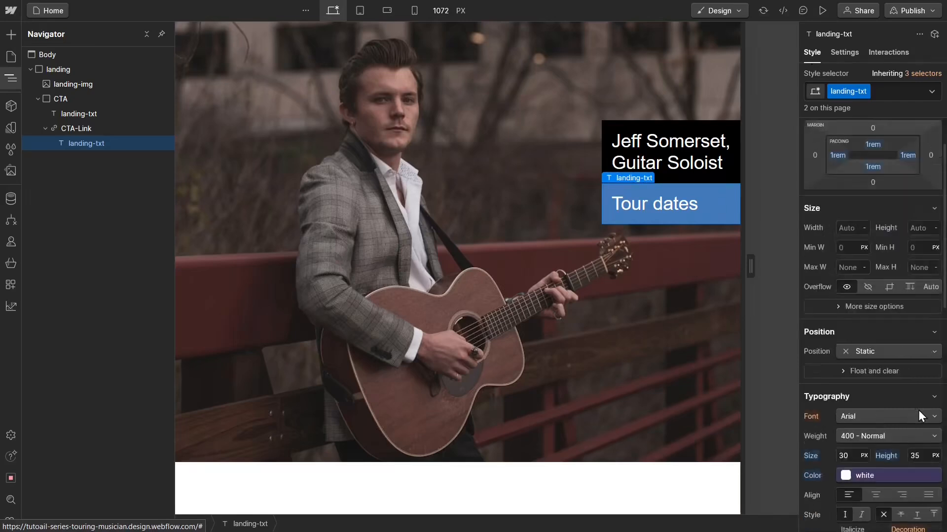
{"action": "left_click", "coordinate": [871, 436]}
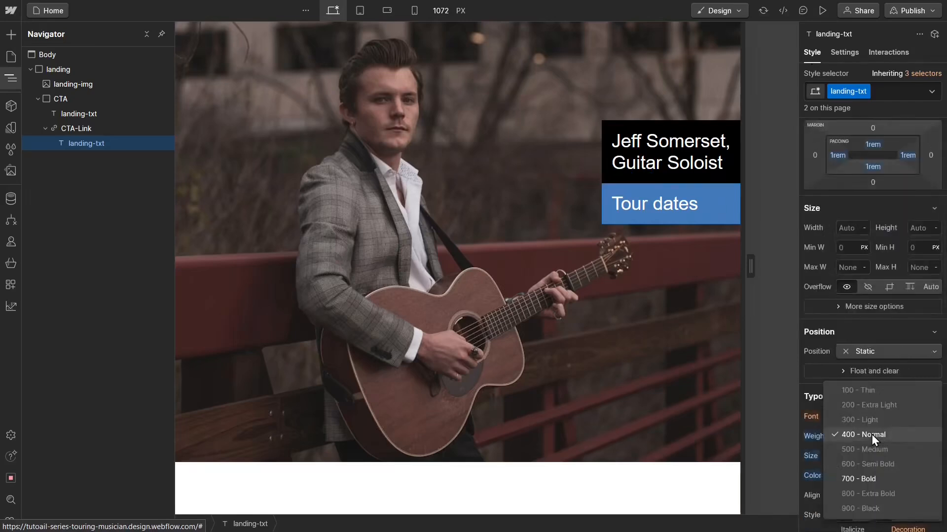
{"action": "left_click", "coordinate": [866, 476]}
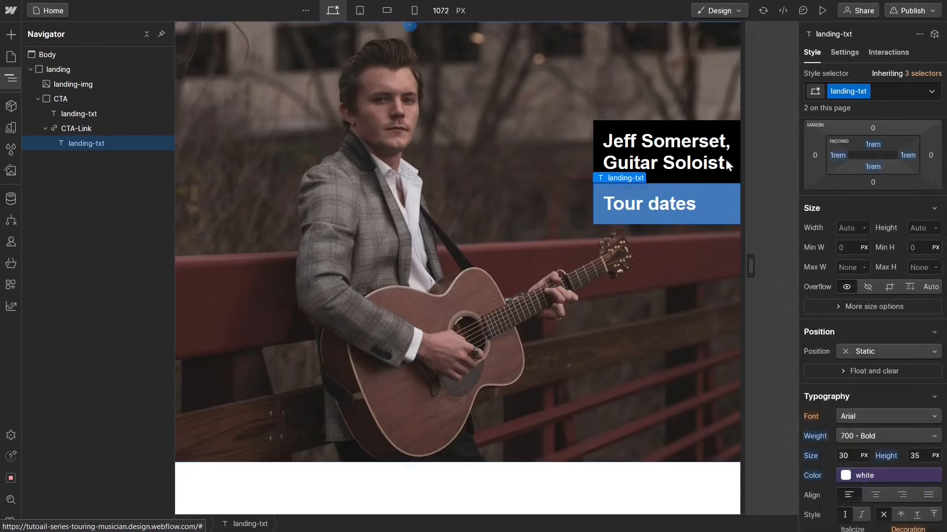
{"action": "left_click", "coordinate": [879, 433]}
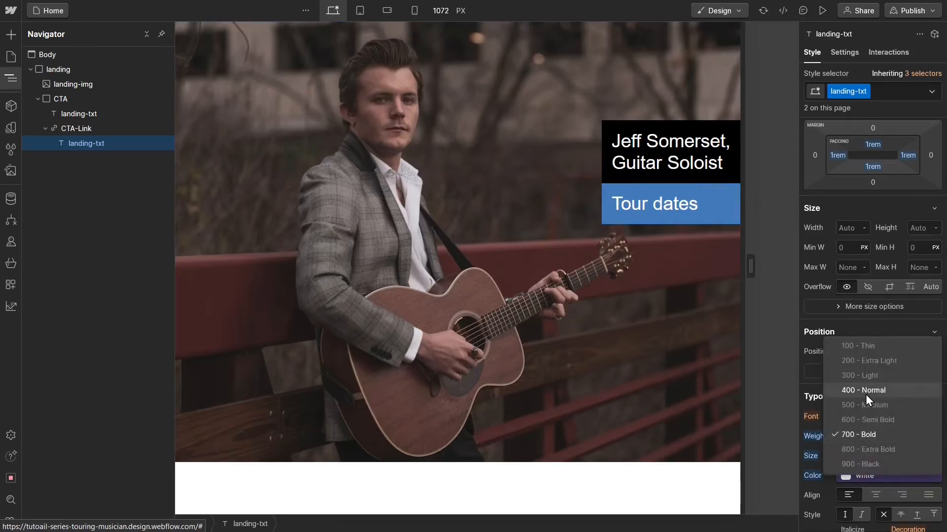
{"action": "left_click", "coordinate": [861, 436]}
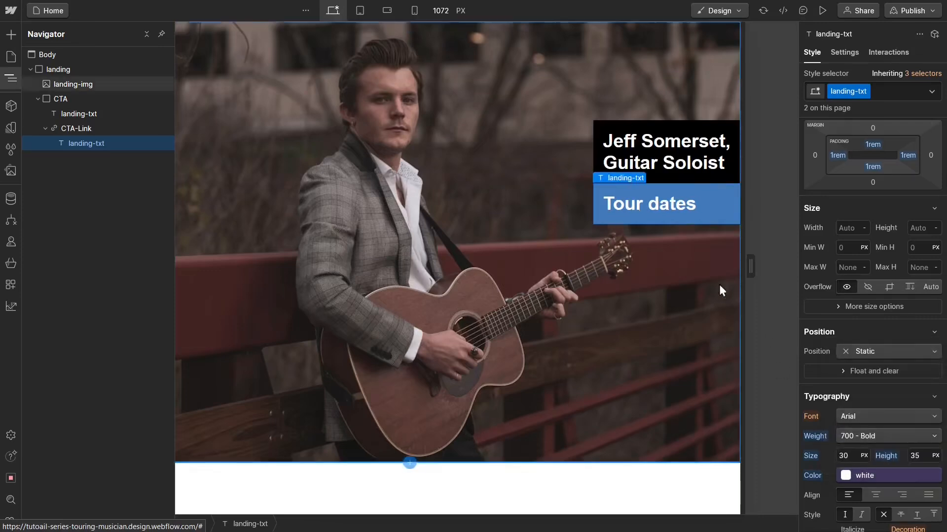